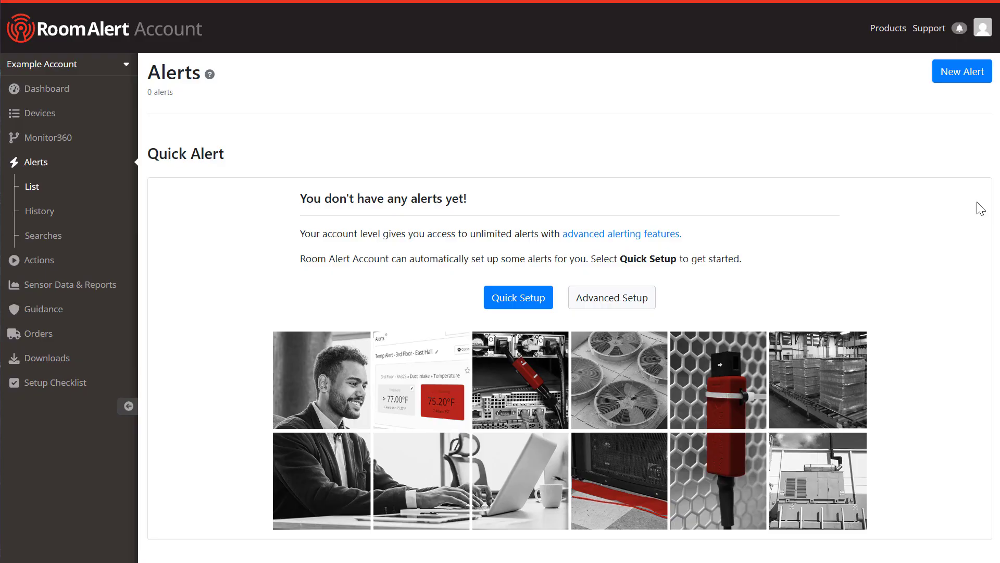
Step: Start a new alert and page through the sensor table, then return to the first page
{"action": "left_click", "coordinate": [955, 78]}
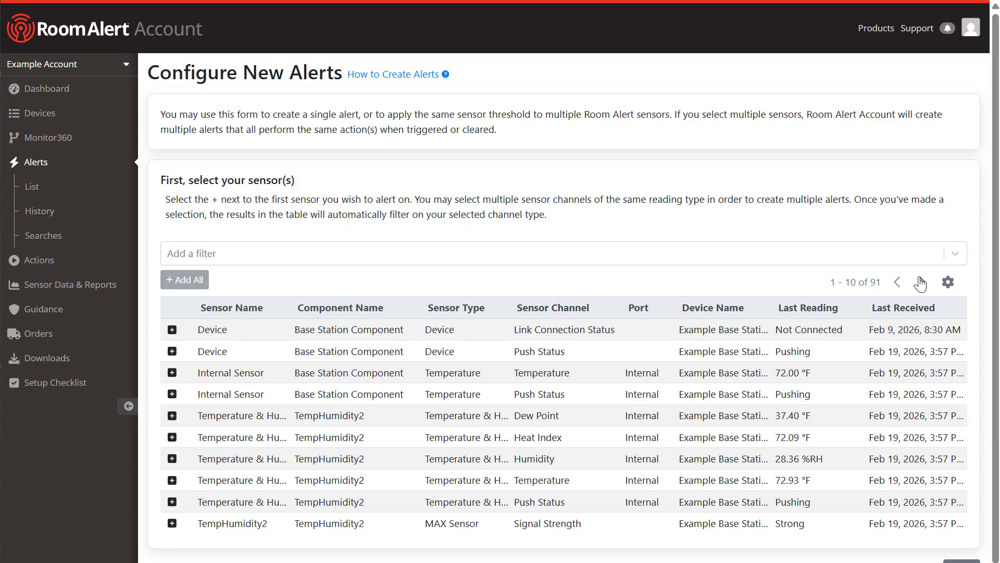
{"action": "left_click", "coordinate": [921, 283]}
{"action": "left_click", "coordinate": [921, 283]}
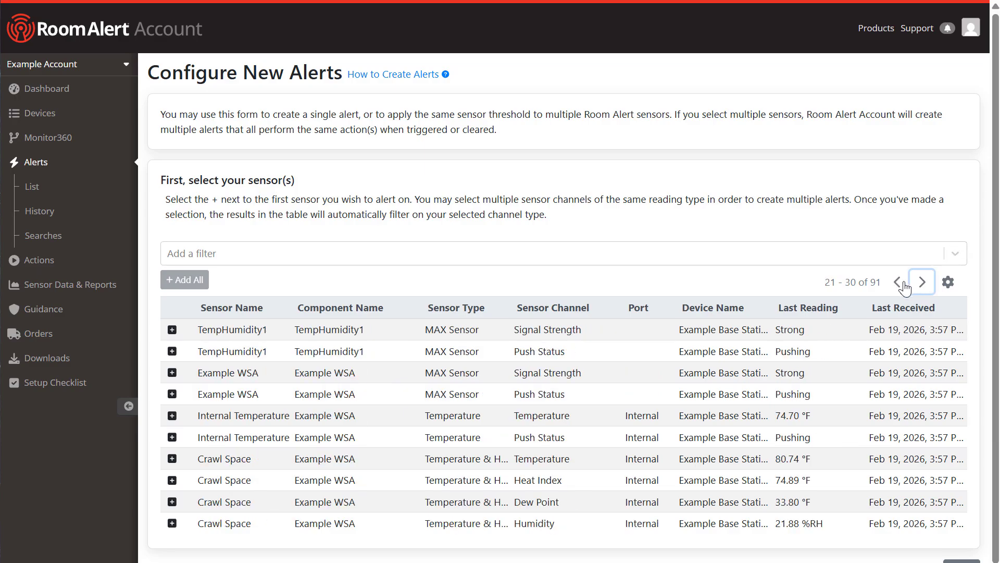
{"action": "left_click", "coordinate": [900, 288]}
{"action": "left_click", "coordinate": [899, 286]}
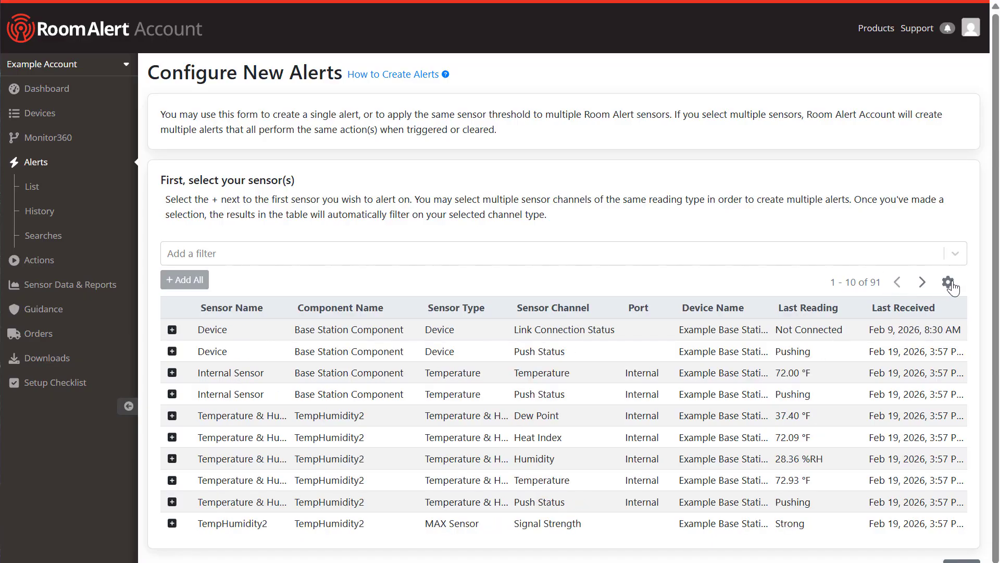
Step: Look at the table display settings and the filter-type list, closing both without adding a filter
{"action": "left_click", "coordinate": [949, 283]}
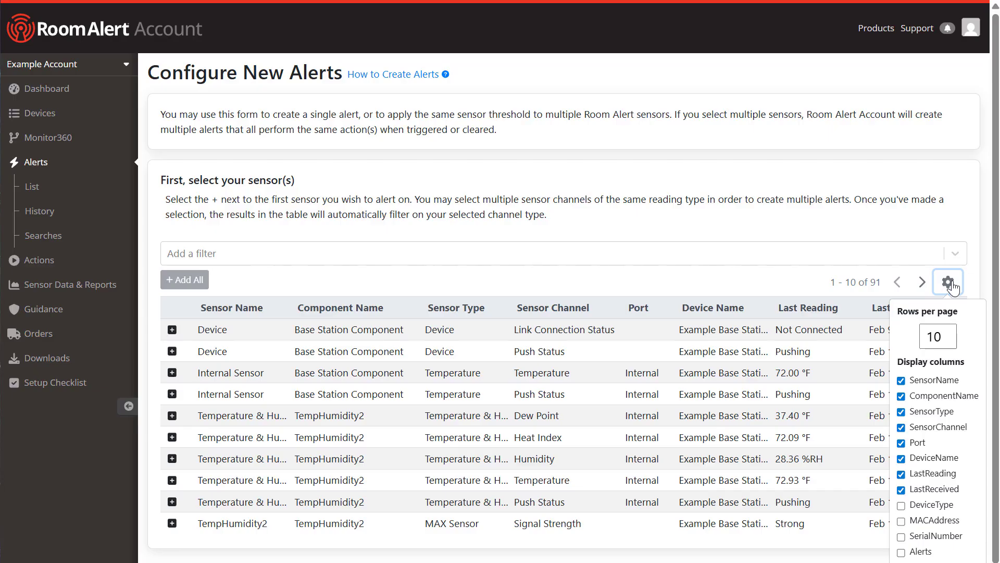
{"action": "left_click", "coordinate": [951, 286]}
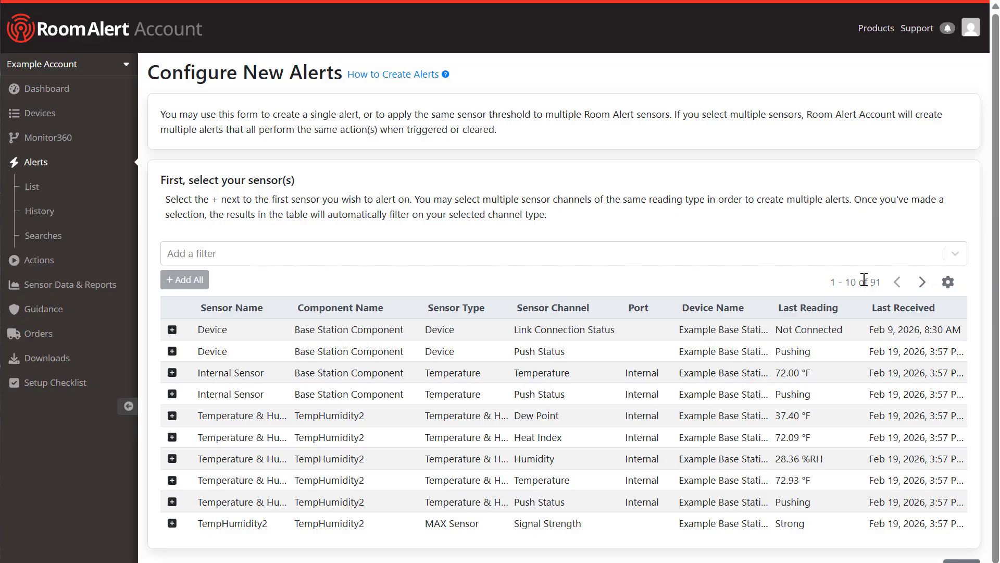
{"action": "left_click", "coordinate": [243, 259]}
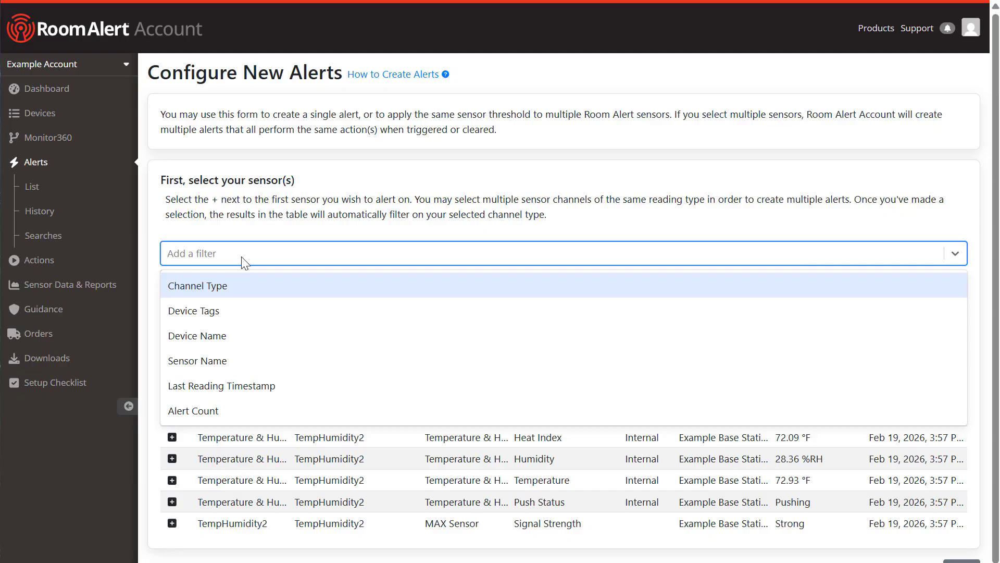
{"action": "left_click", "coordinate": [245, 262]}
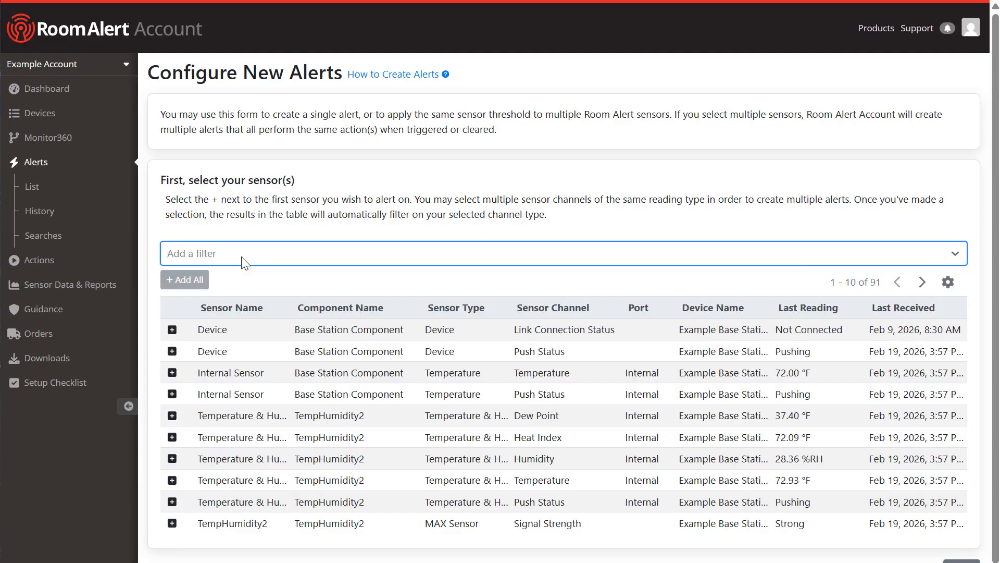
{"action": "left_click", "coordinate": [245, 281]}
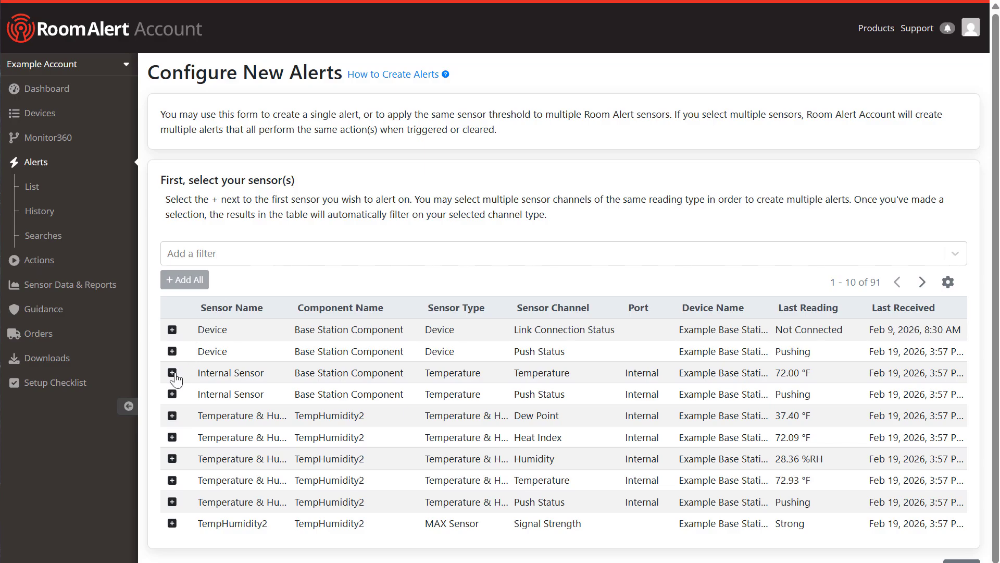
Step: Select the Internal Sensor temperature channel and add all matching temperature sensors
{"action": "left_click", "coordinate": [172, 373]}
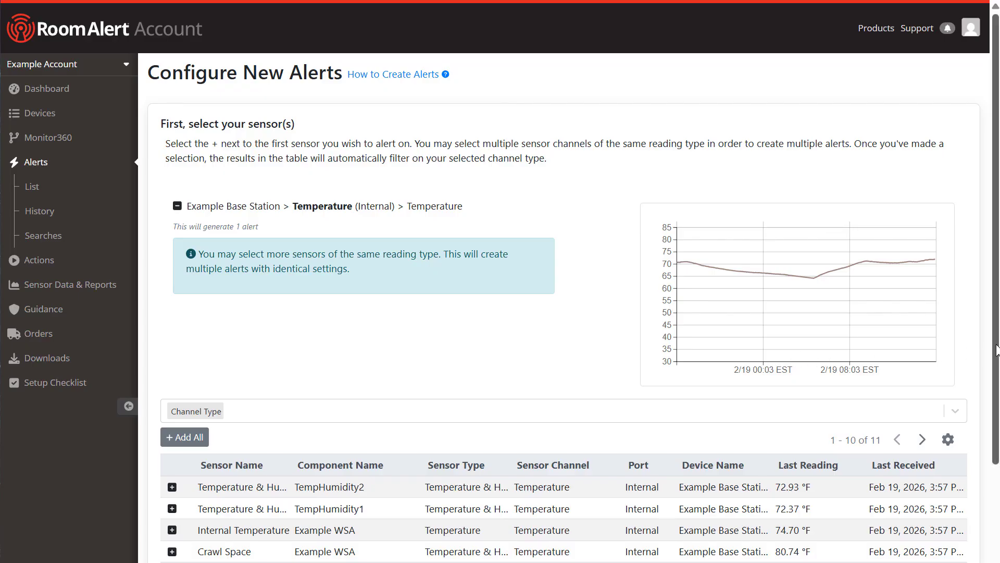
{"action": "left_click_drag", "start_coordinate": [997, 349], "coordinate": [982, 416]}
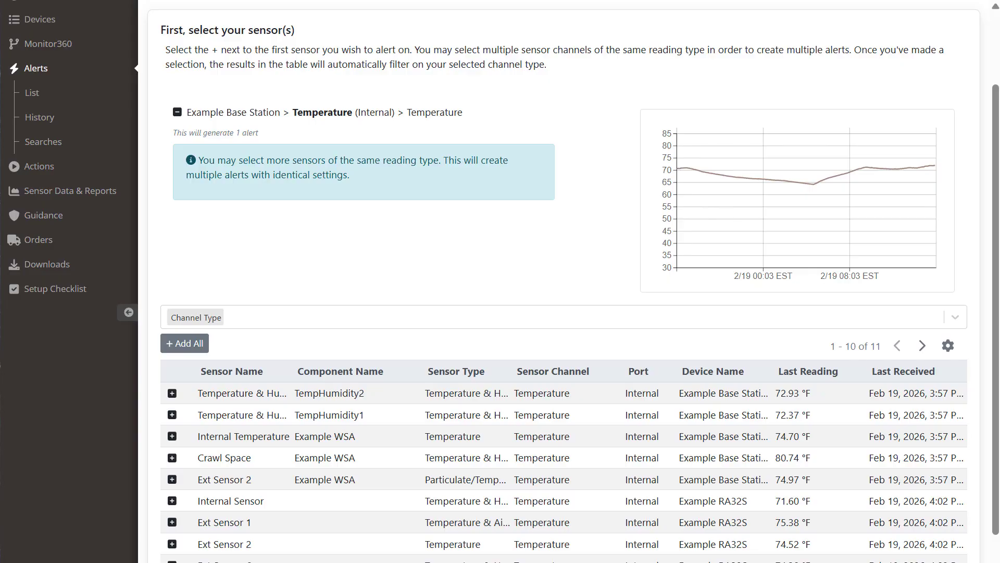
{"action": "mouse_move", "coordinate": [211, 319]}
{"action": "left_click", "coordinate": [204, 348]}
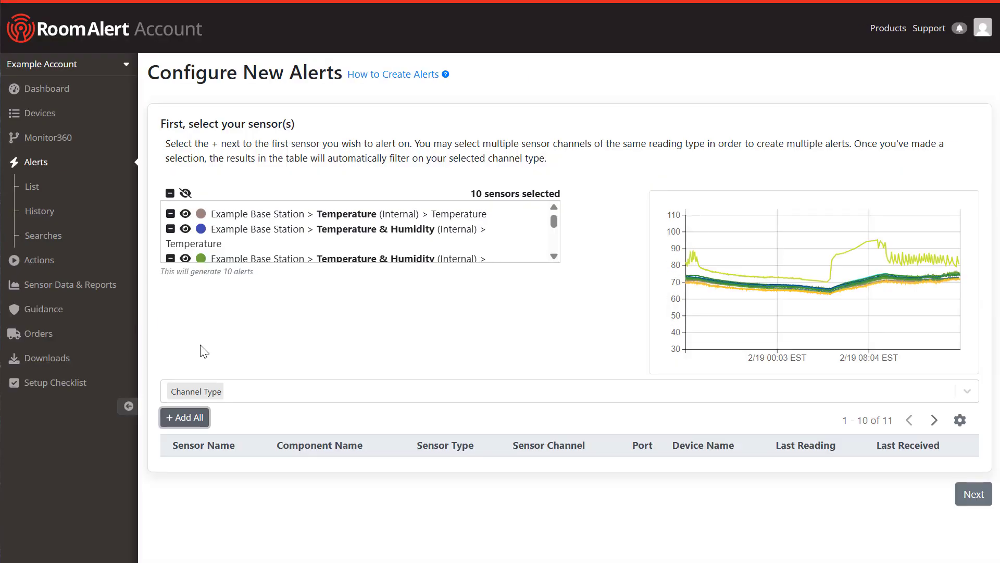
Step: Add Ext Sensor 8 from the last page, remove Ext Sensor 1, and continue to the threshold step
{"action": "left_click", "coordinate": [934, 420]}
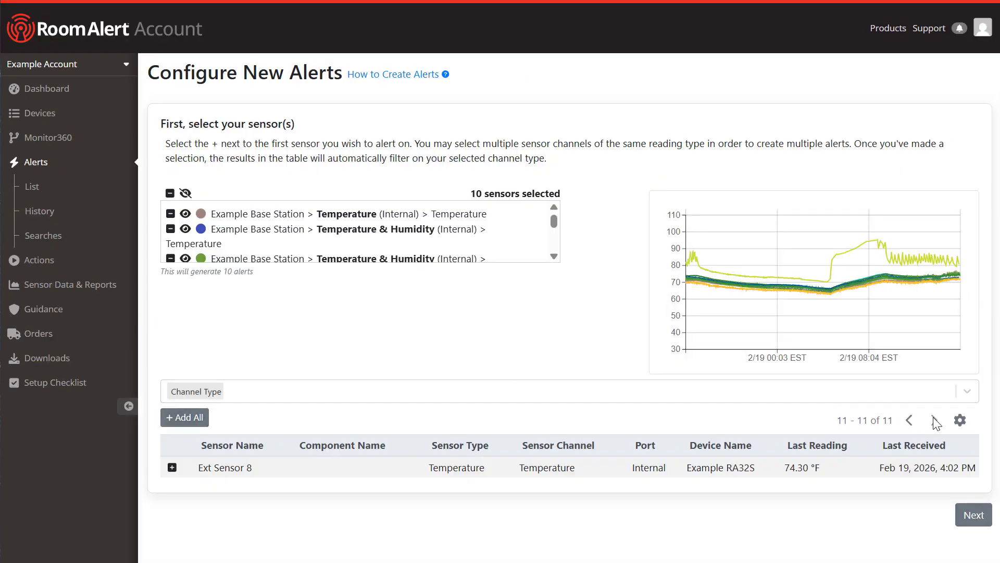
{"action": "left_click", "coordinate": [172, 467]}
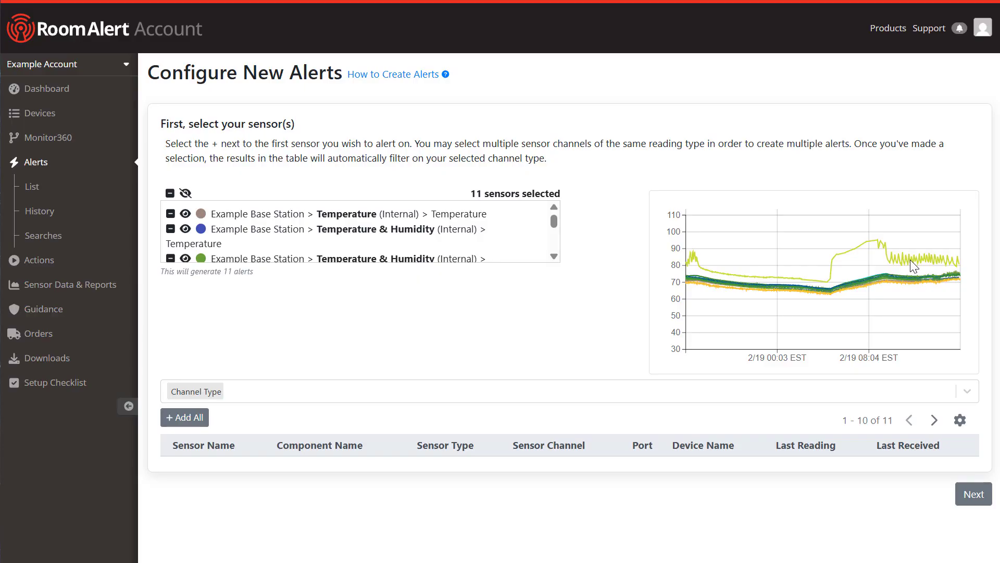
{"action": "left_click", "coordinate": [554, 256]}
{"action": "left_click", "coordinate": [554, 257]}
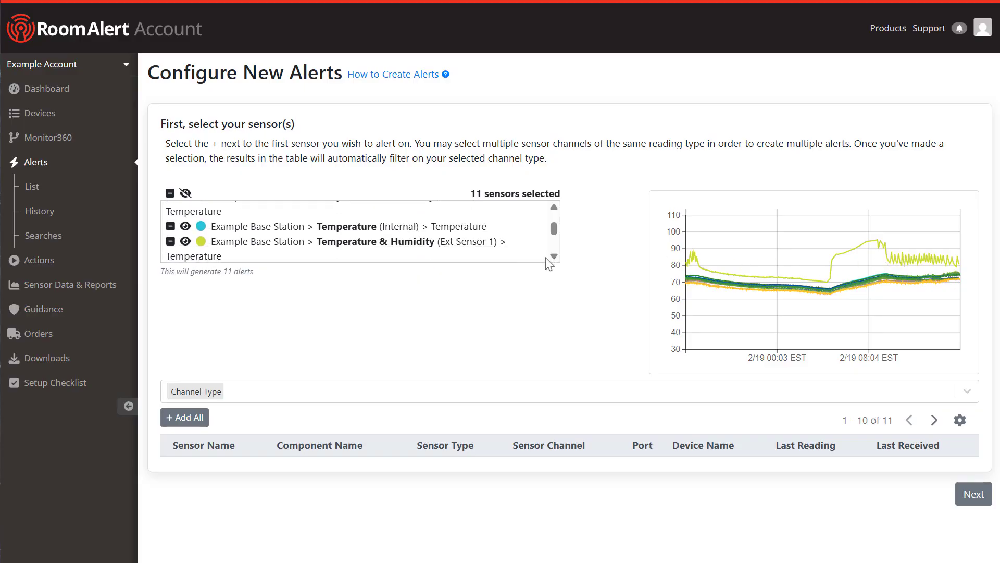
{"action": "left_click", "coordinate": [170, 242]}
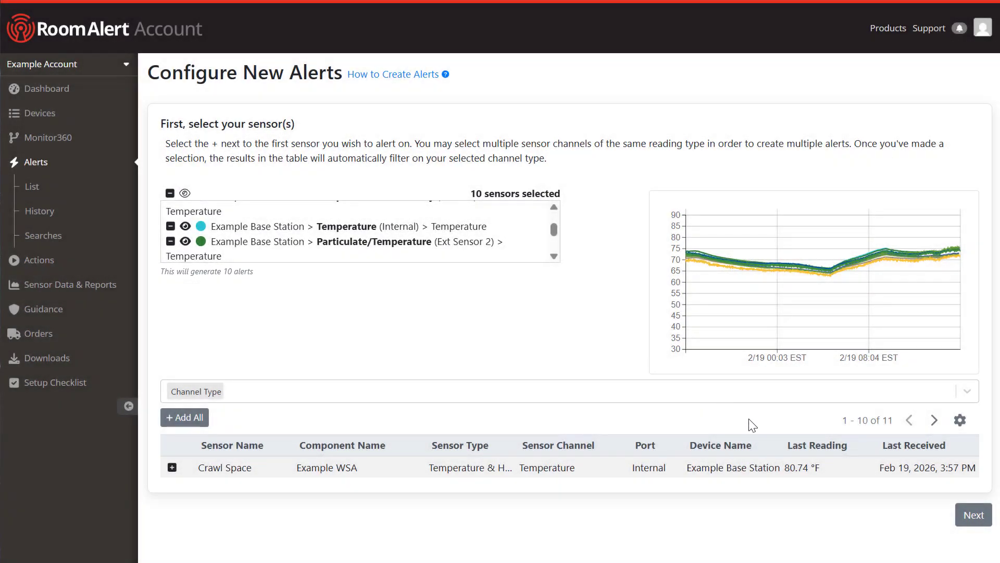
{"action": "left_click", "coordinate": [969, 516]}
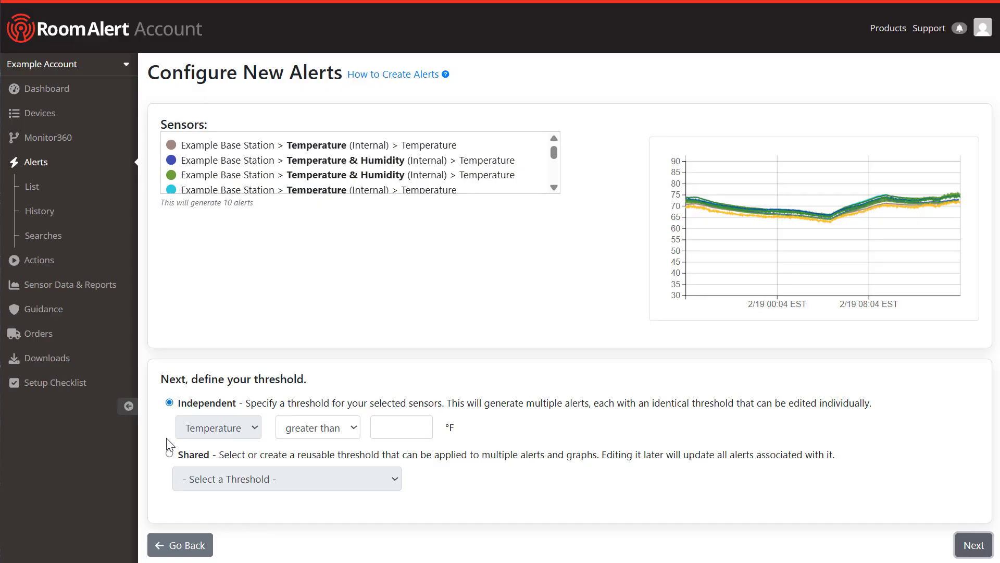
Step: Create and save the shared threshold 'Office Too Hot' with the condition 'is above 86 °F'
{"action": "left_click", "coordinate": [168, 453]}
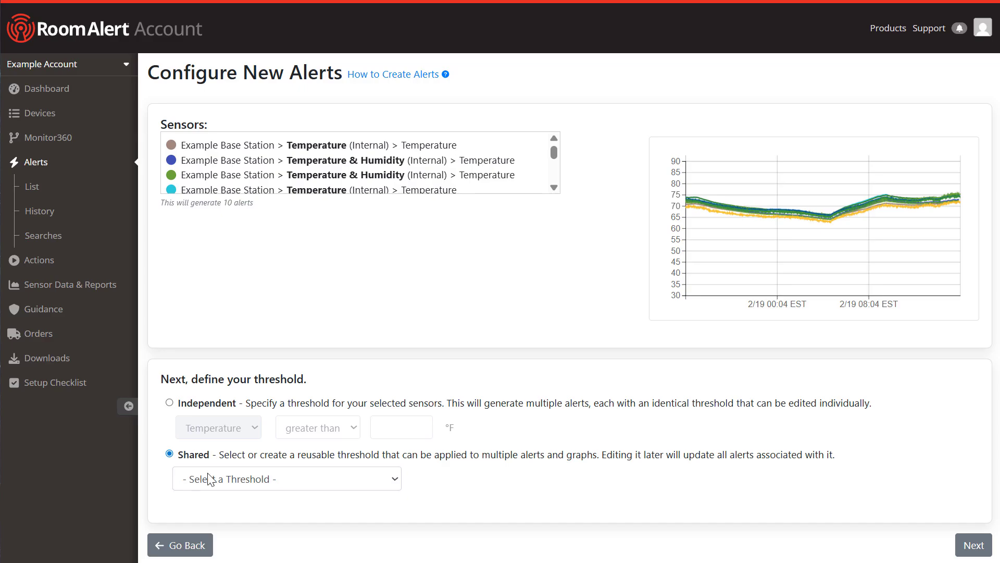
{"action": "scroll", "coordinate": [302, 443], "scroll_direction": "down", "scroll_amount": 2}
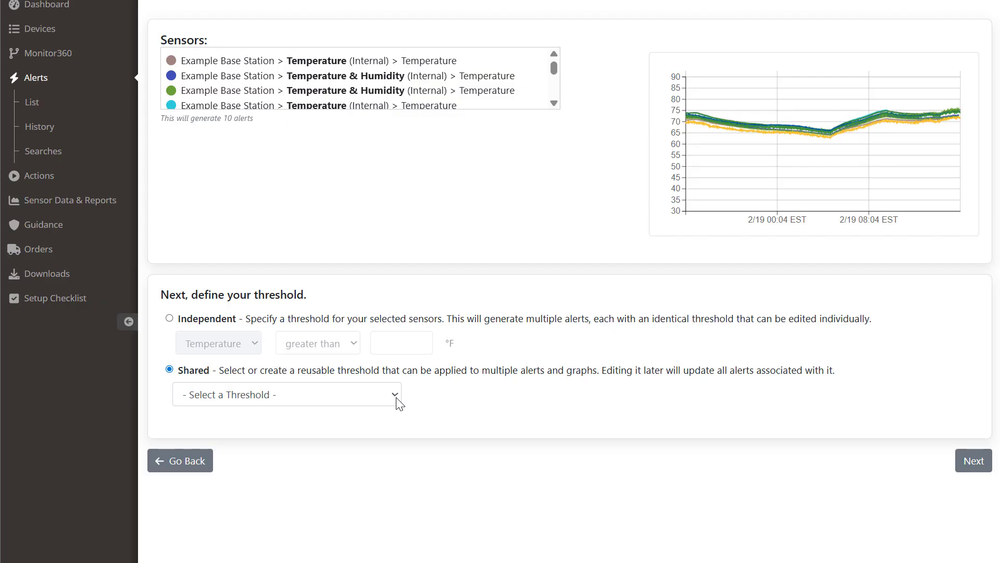
{"action": "left_click", "coordinate": [393, 394]}
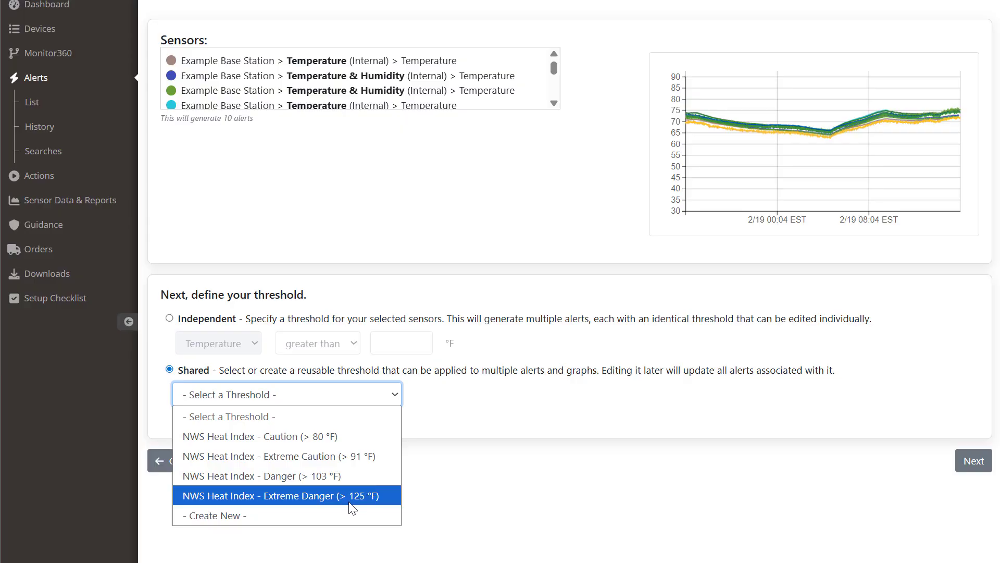
{"action": "left_click", "coordinate": [348, 514]}
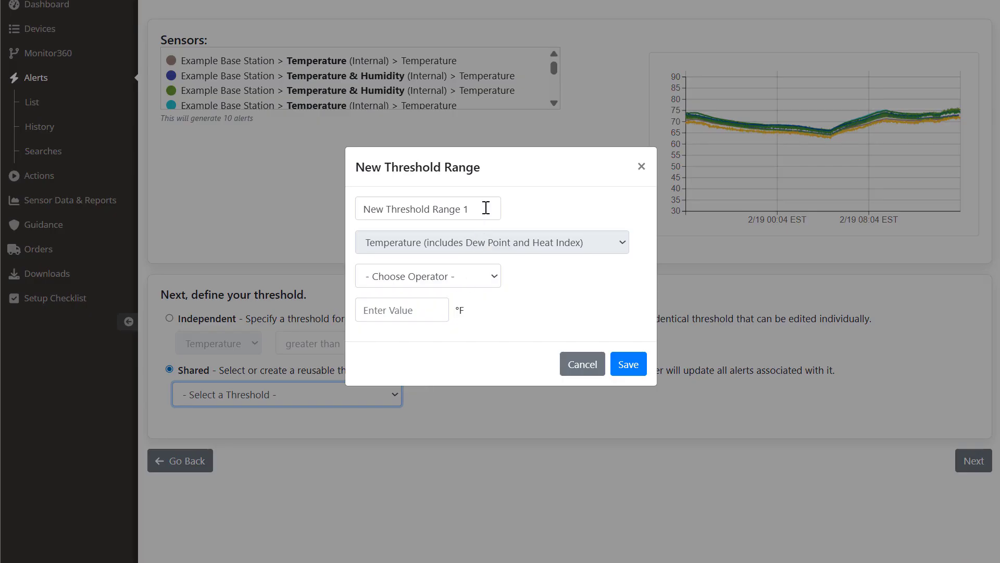
{"action": "left_click_drag", "start_coordinate": [485, 208], "coordinate": [367, 209]}
{"action": "type", "text": "Offic"}
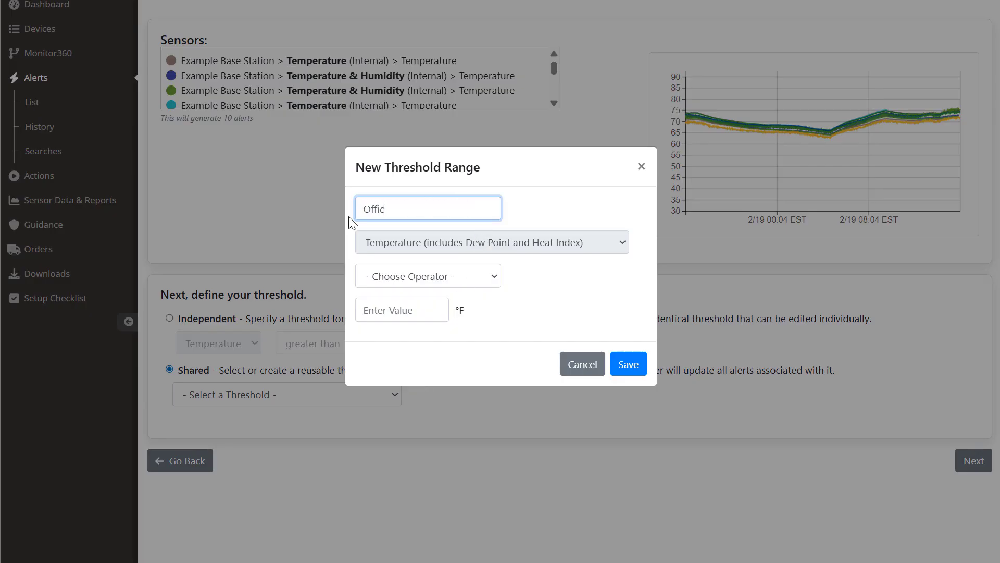
{"action": "type", "text": "e Too Hot"}
{"action": "left_click", "coordinate": [449, 276]}
{"action": "left_click", "coordinate": [429, 314]}
{"action": "left_click", "coordinate": [428, 316]}
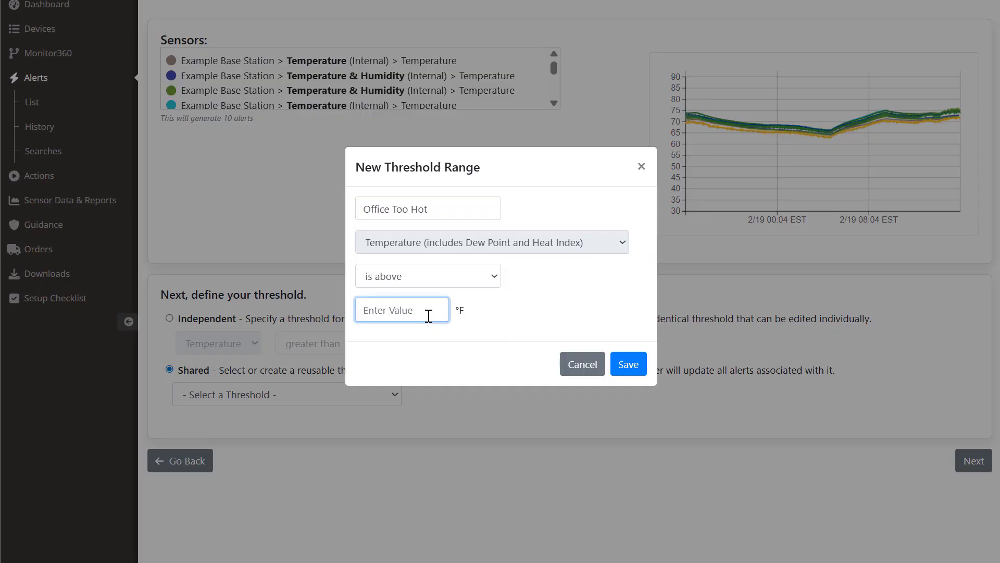
{"action": "type", "text": "86"}
{"action": "left_click", "coordinate": [628, 365]}
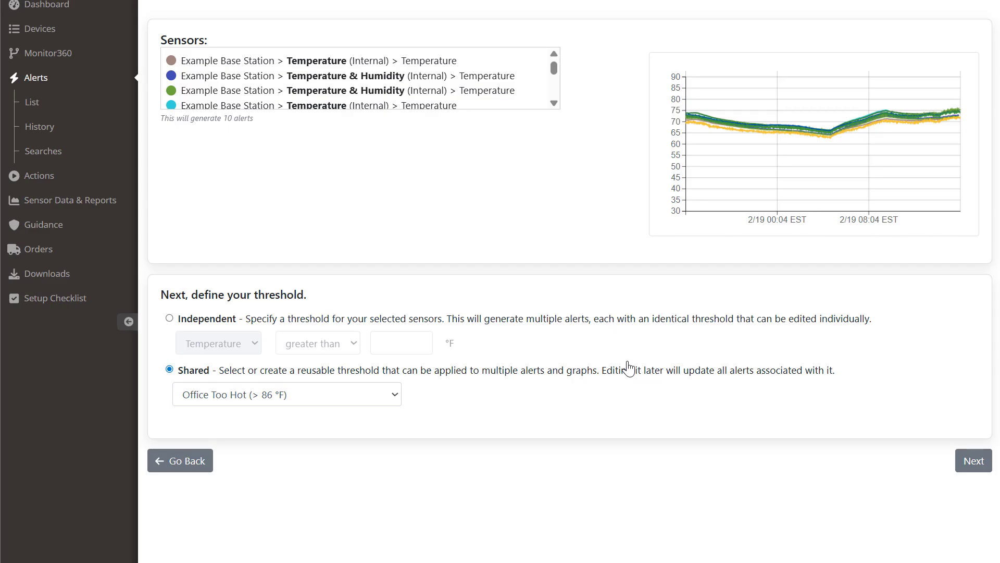
Step: Go to the alert actions and create a new notification group named Facilities
{"action": "left_click", "coordinate": [965, 468]}
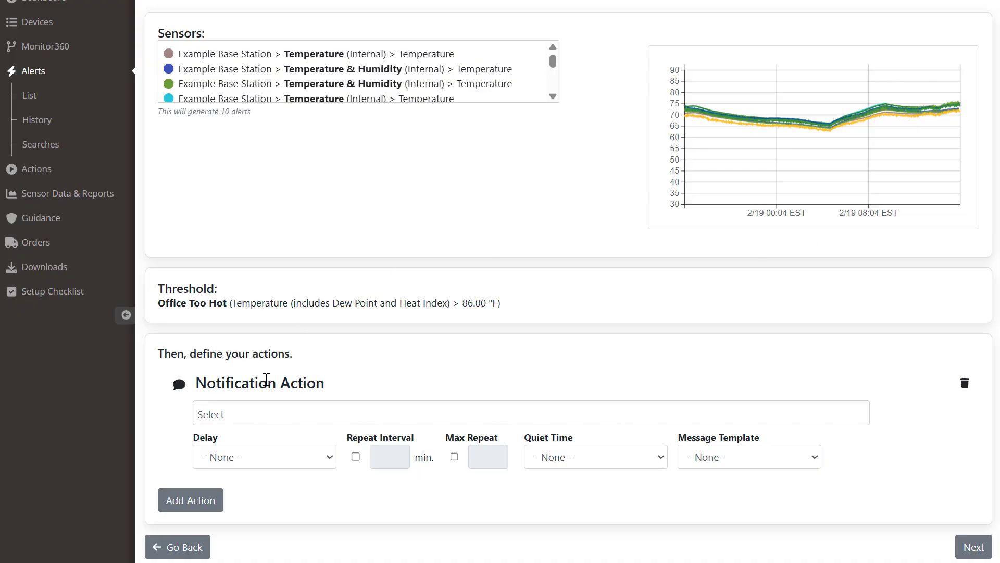
{"action": "left_click", "coordinate": [263, 404]}
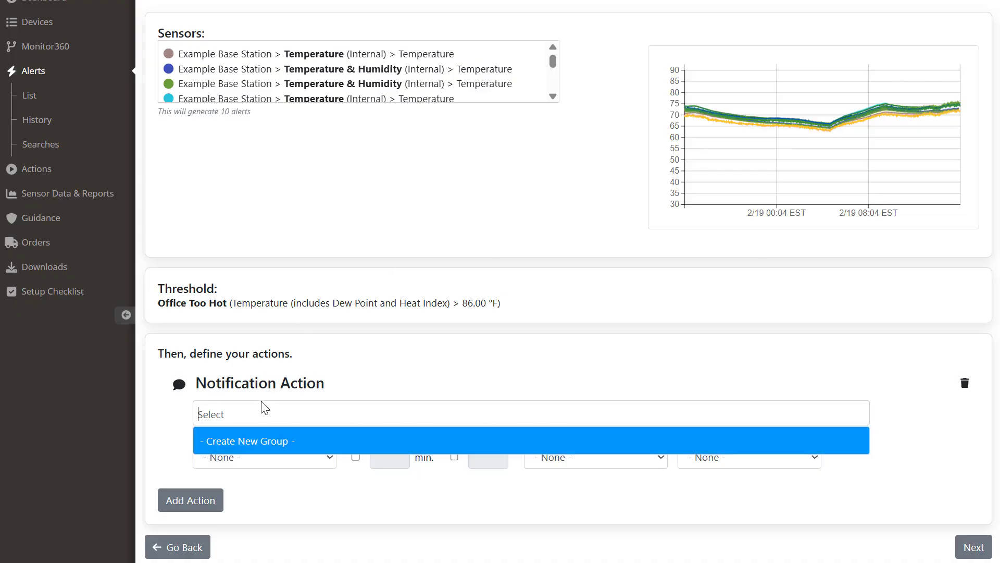
{"action": "left_click", "coordinate": [268, 442]}
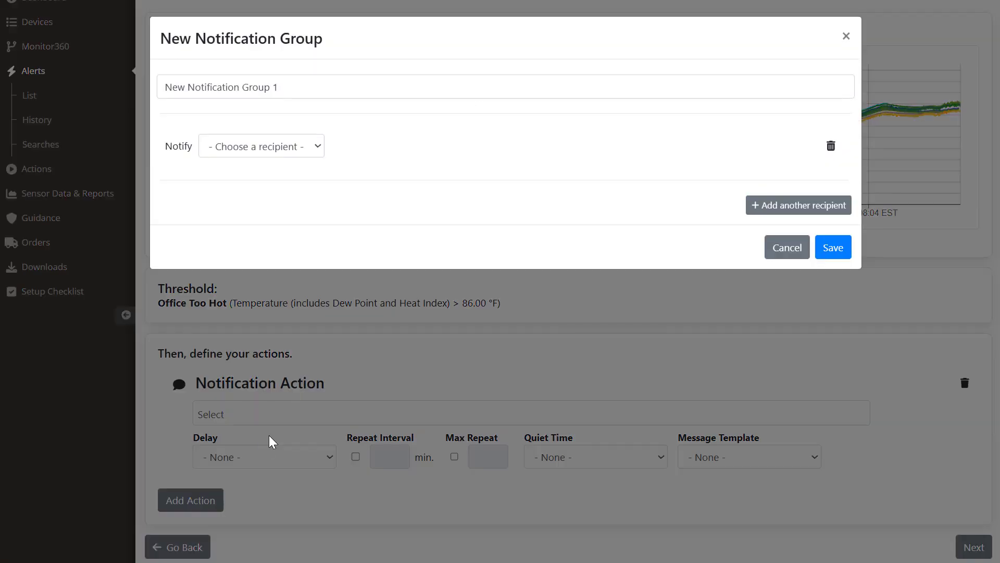
{"action": "left_click_drag", "start_coordinate": [292, 84], "coordinate": [152, 94]}
{"action": "type", "text": "Faci"}
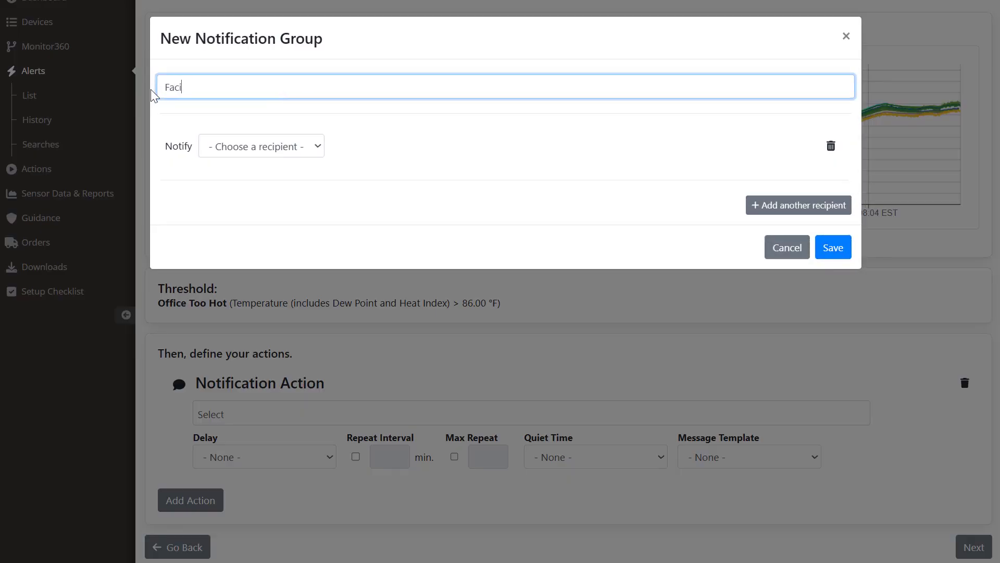
{"action": "type", "text": "lities"}
Step: Add the Facilities Manager by e-mail and by text, save the group, and enable repeating notifications
{"action": "left_click", "coordinate": [318, 154]}
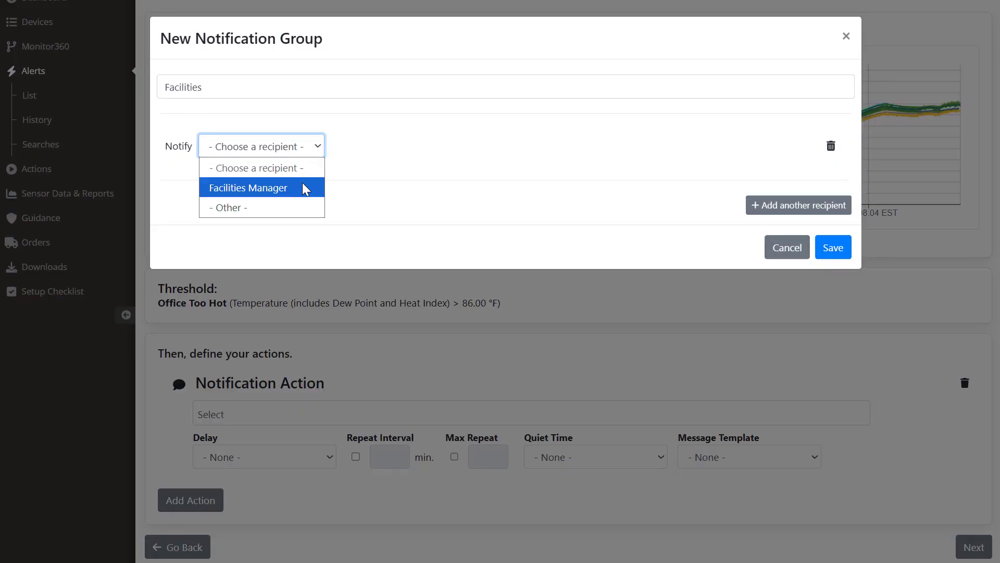
{"action": "left_click", "coordinate": [306, 188]}
{"action": "left_click", "coordinate": [375, 148]}
{"action": "left_click", "coordinate": [373, 187]}
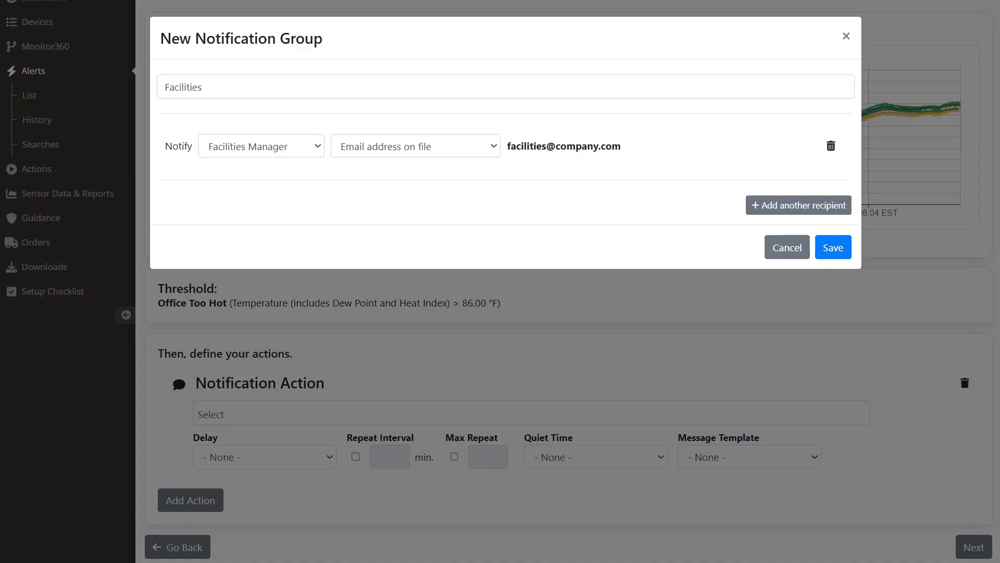
{"action": "left_click", "coordinate": [781, 205]}
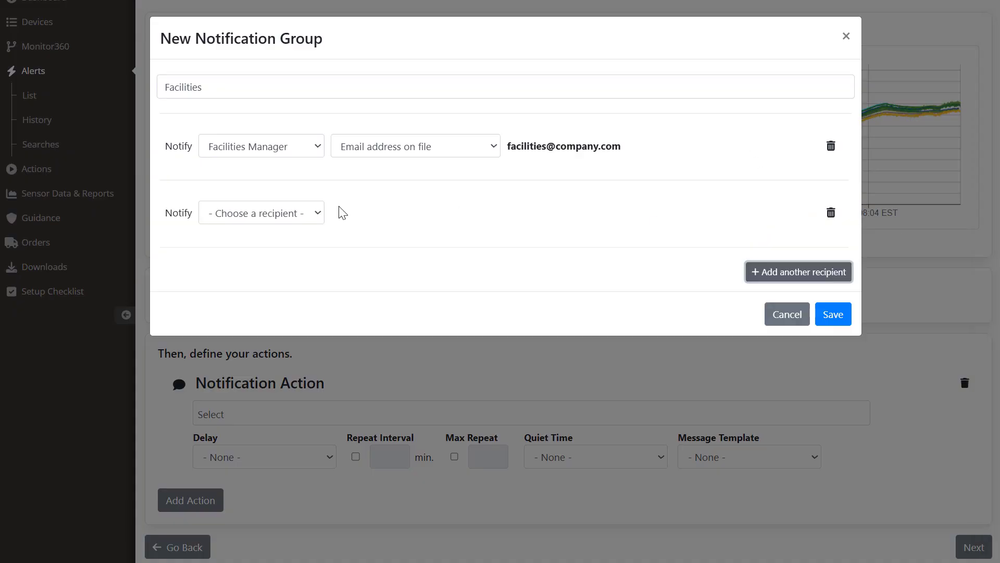
{"action": "left_click", "coordinate": [315, 212]}
{"action": "left_click", "coordinate": [299, 255]}
{"action": "left_click", "coordinate": [436, 218]}
{"action": "left_click", "coordinate": [444, 293]}
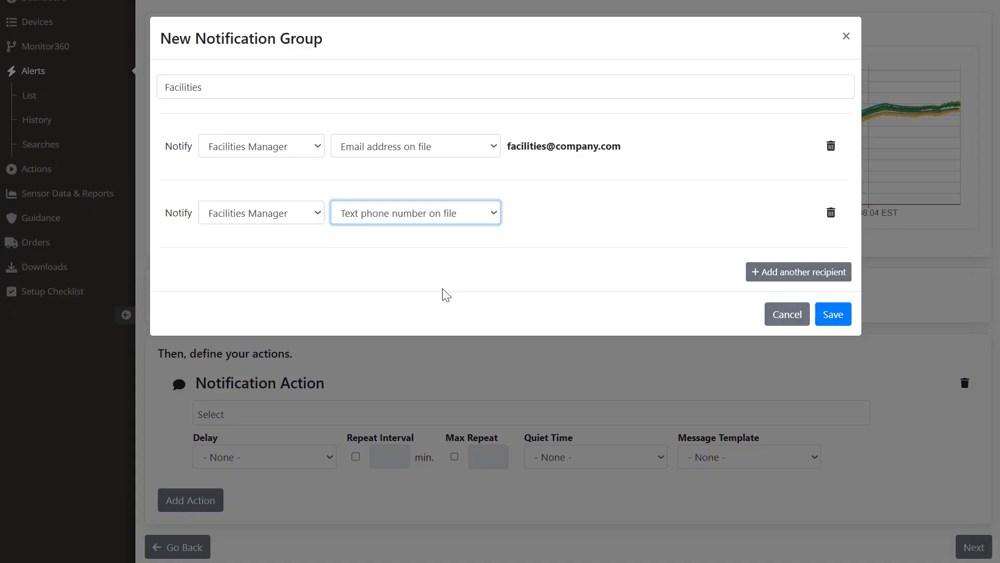
{"action": "left_click", "coordinate": [833, 315]}
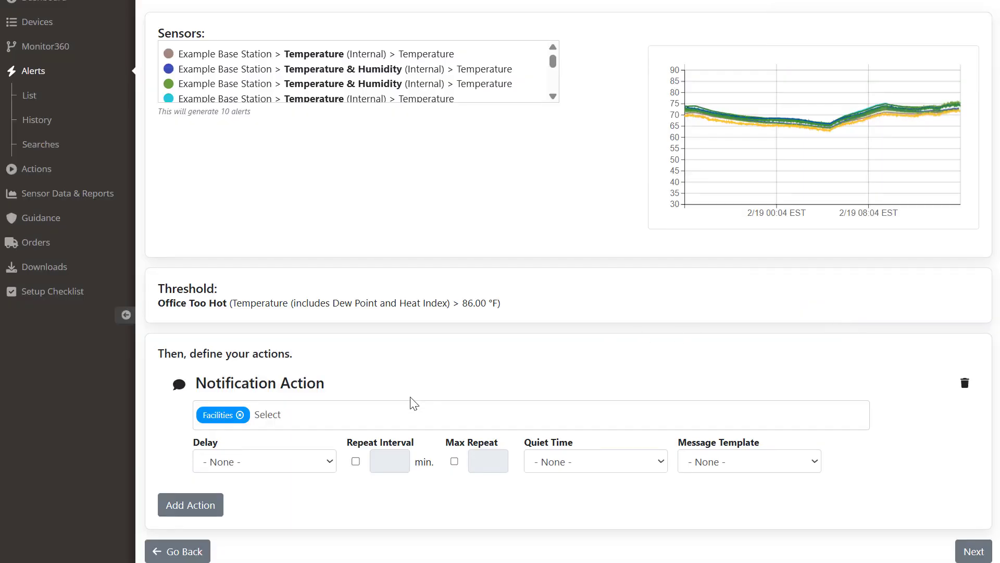
{"action": "left_click", "coordinate": [356, 461]}
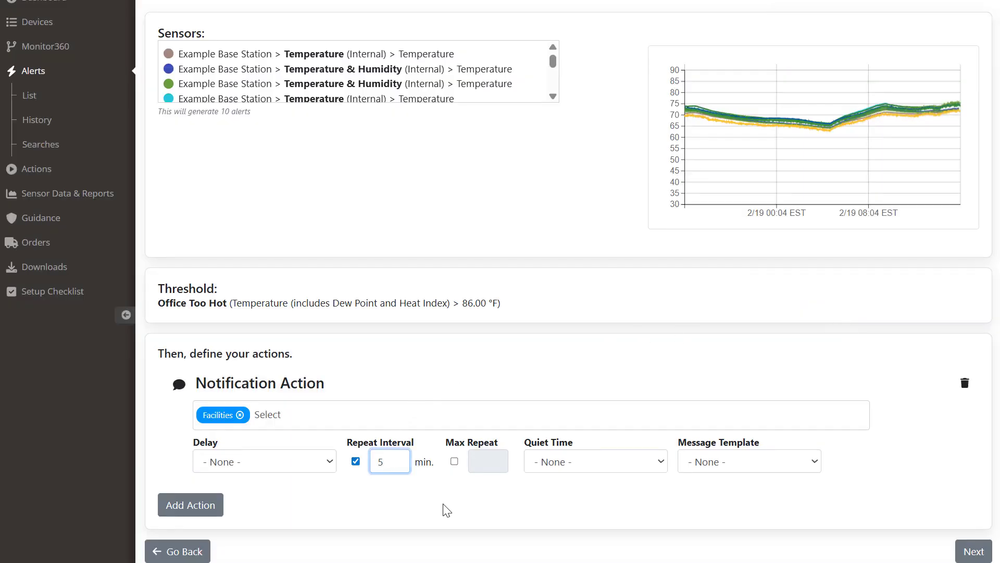
Step: Confirm the 5-minute repeat and start a new quiet time named Silence Weekends
{"action": "left_click", "coordinate": [453, 483]}
{"action": "left_click", "coordinate": [659, 461]}
{"action": "left_click", "coordinate": [619, 502]}
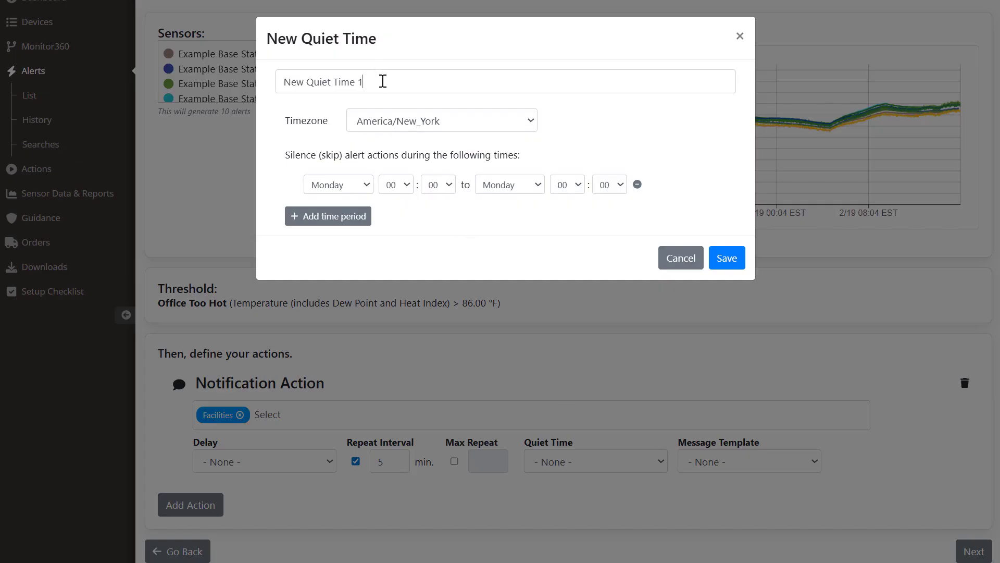
{"action": "left_click_drag", "start_coordinate": [384, 81], "coordinate": [259, 85]}
{"action": "type", "text": "Silence"}
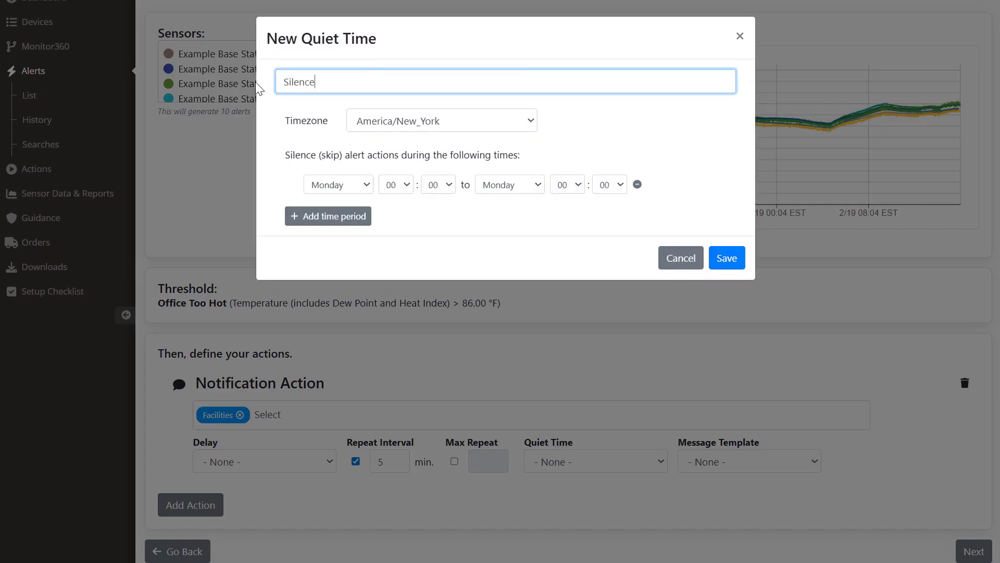
{"action": "type", "text": " Weekends"}
Step: Set the quiet period to run from Friday 17:00 to Monday 07:00 and save it
{"action": "left_click", "coordinate": [366, 184]}
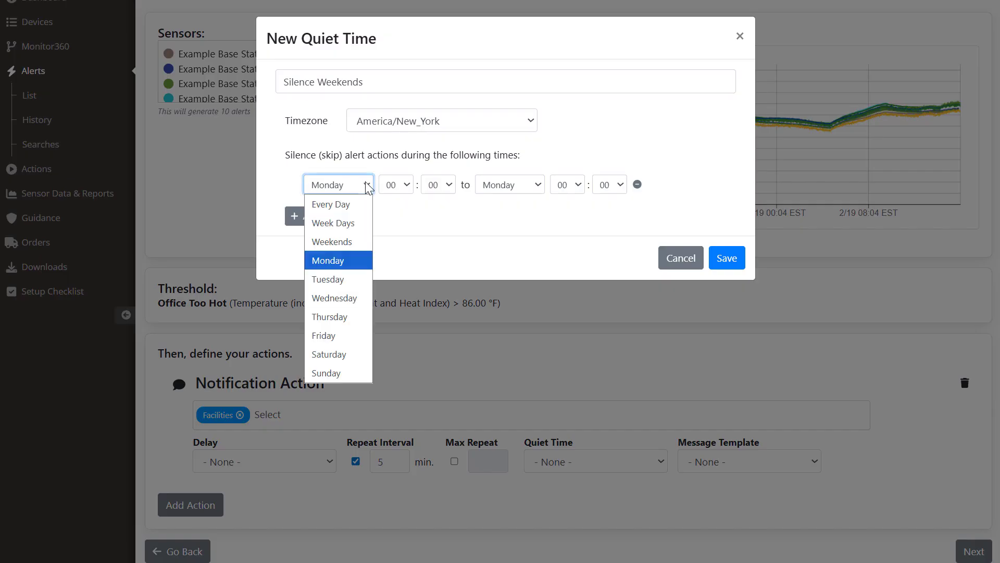
{"action": "left_click", "coordinate": [354, 334]}
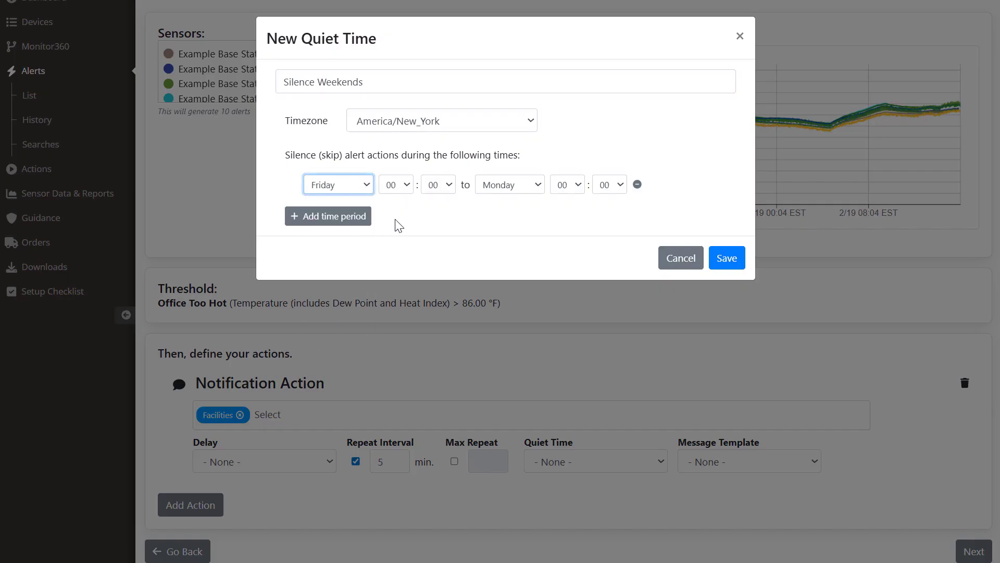
{"action": "left_click", "coordinate": [408, 185]}
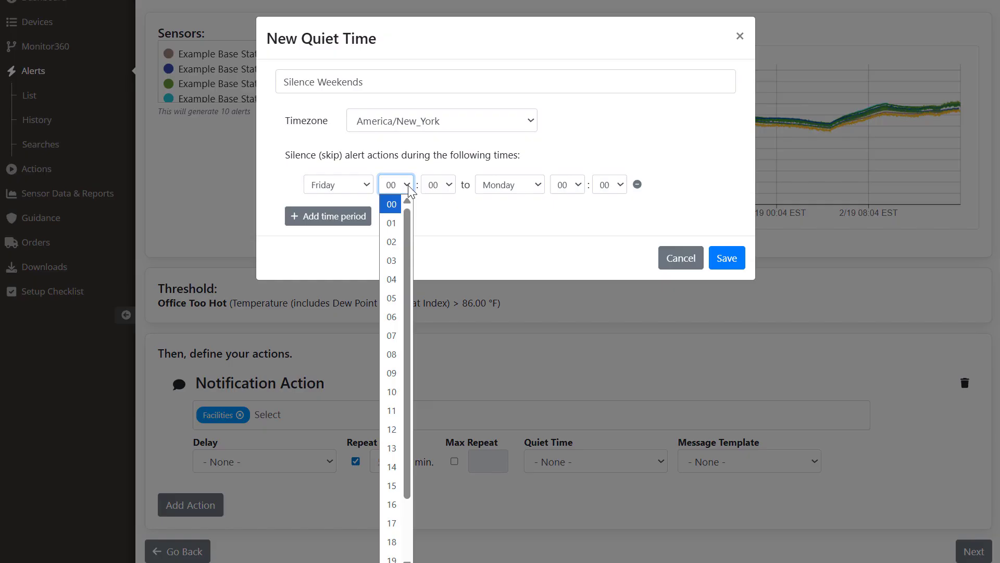
{"action": "left_click", "coordinate": [391, 523]}
{"action": "left_click", "coordinate": [579, 185]}
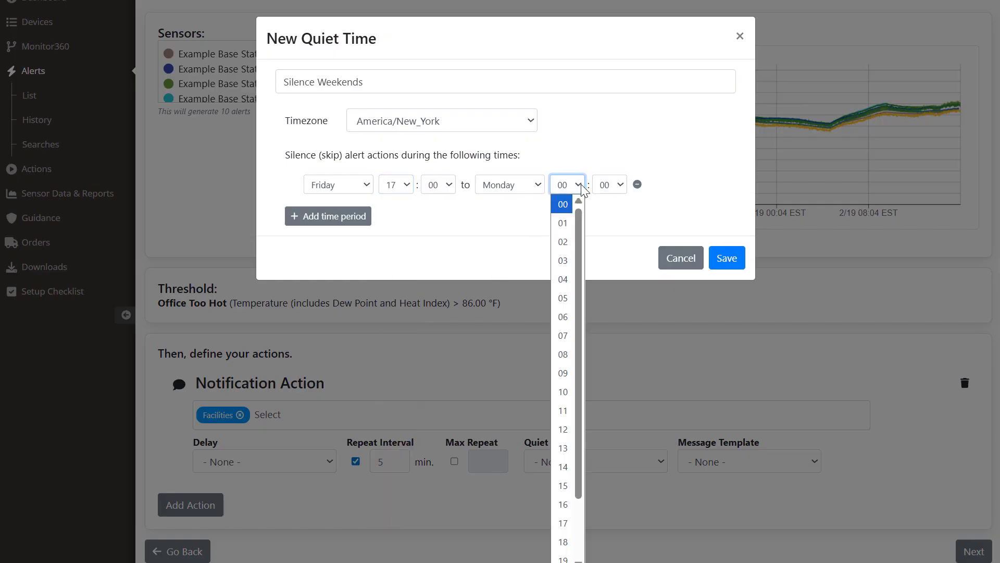
{"action": "left_click", "coordinate": [568, 334]}
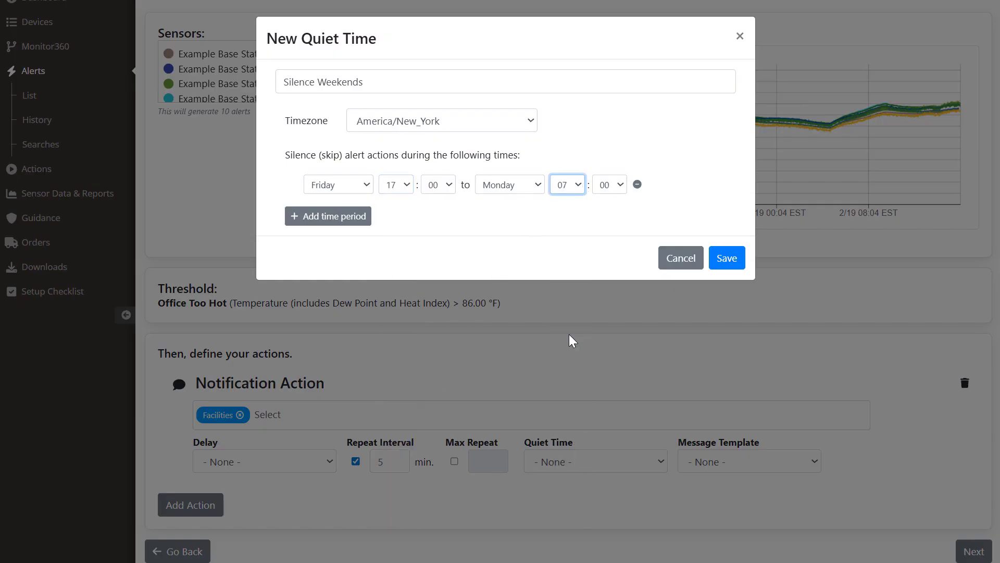
{"action": "left_click", "coordinate": [727, 260]}
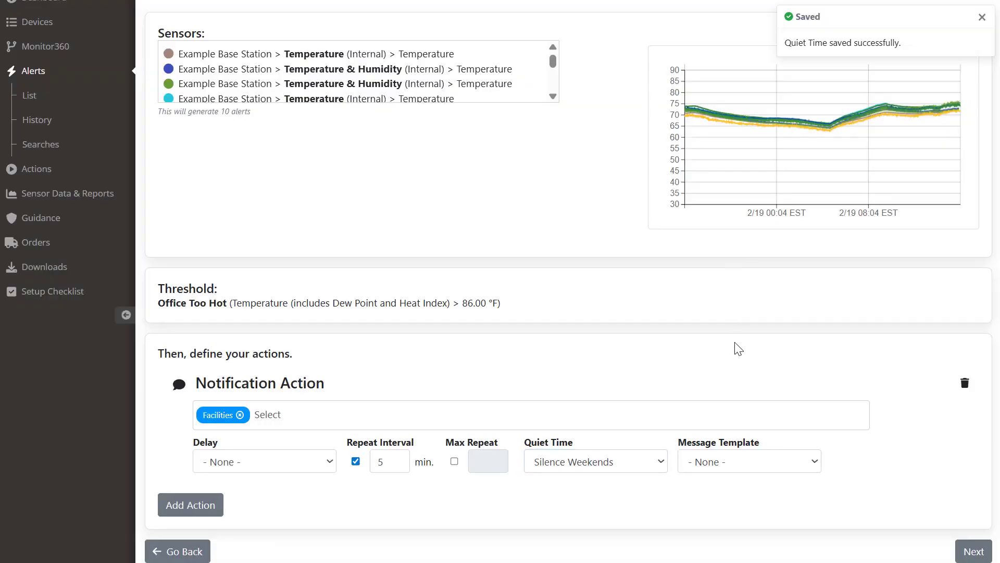
Step: Add a second notification action and create a new group named Weekend Crew
{"action": "left_click", "coordinate": [204, 506]}
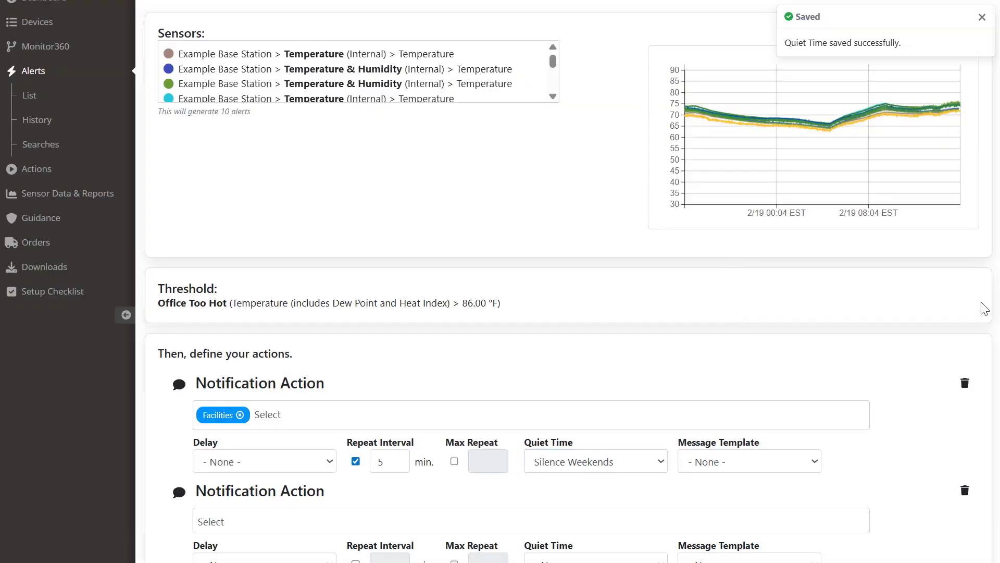
{"action": "scroll", "coordinate": [985, 308], "scroll_direction": "down", "scroll_amount": 1}
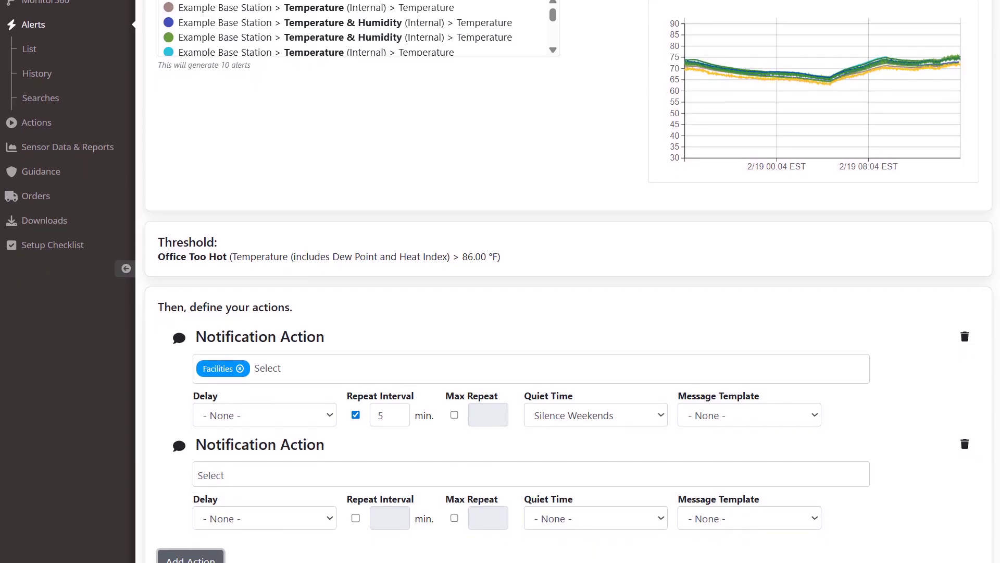
{"action": "scroll", "coordinate": [985, 308], "scroll_direction": "down", "scroll_amount": 1}
{"action": "left_click", "coordinate": [282, 444]}
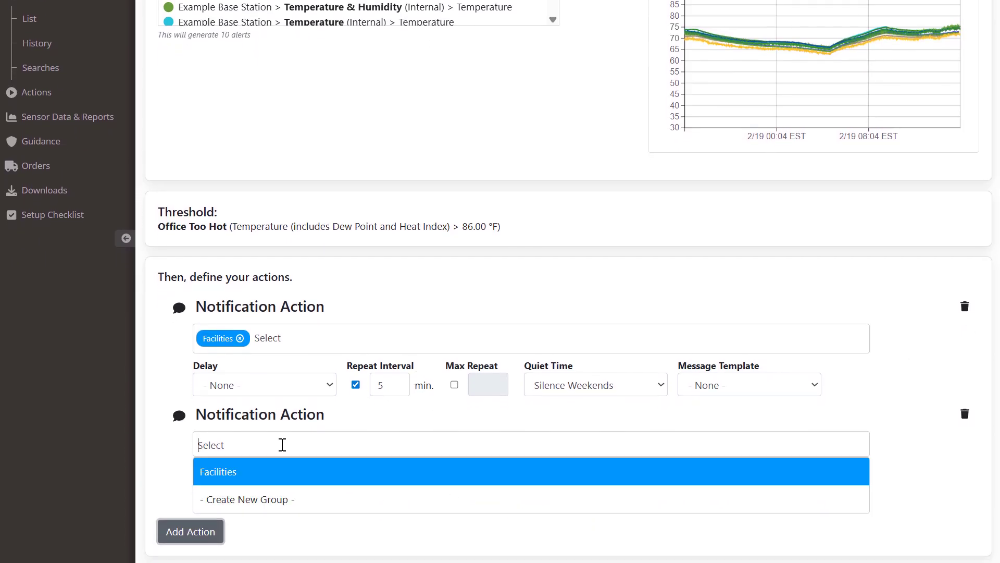
{"action": "left_click", "coordinate": [279, 502]}
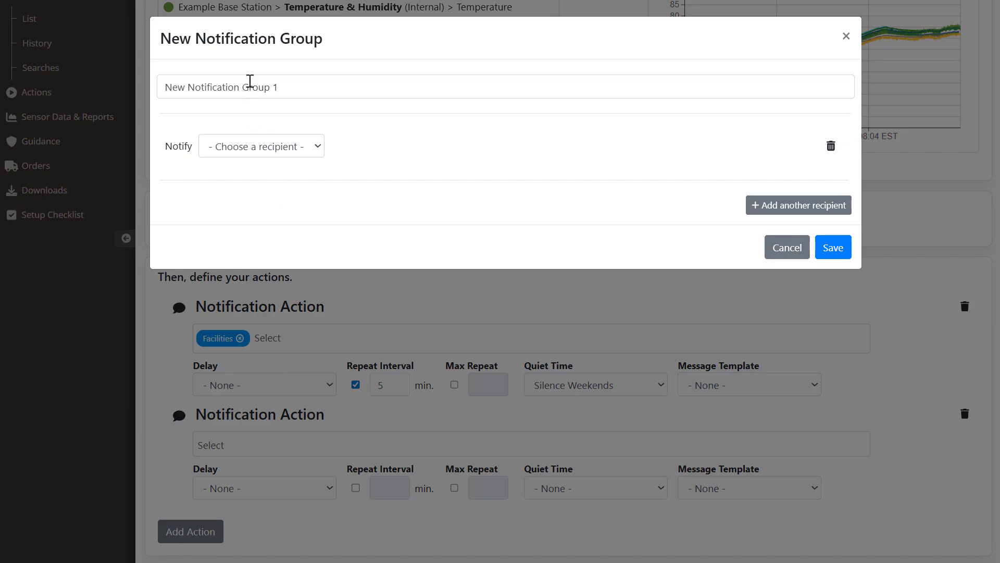
{"action": "left_click_drag", "start_coordinate": [297, 82], "coordinate": [160, 82]}
{"action": "type", "text": "Weekend Crew"}
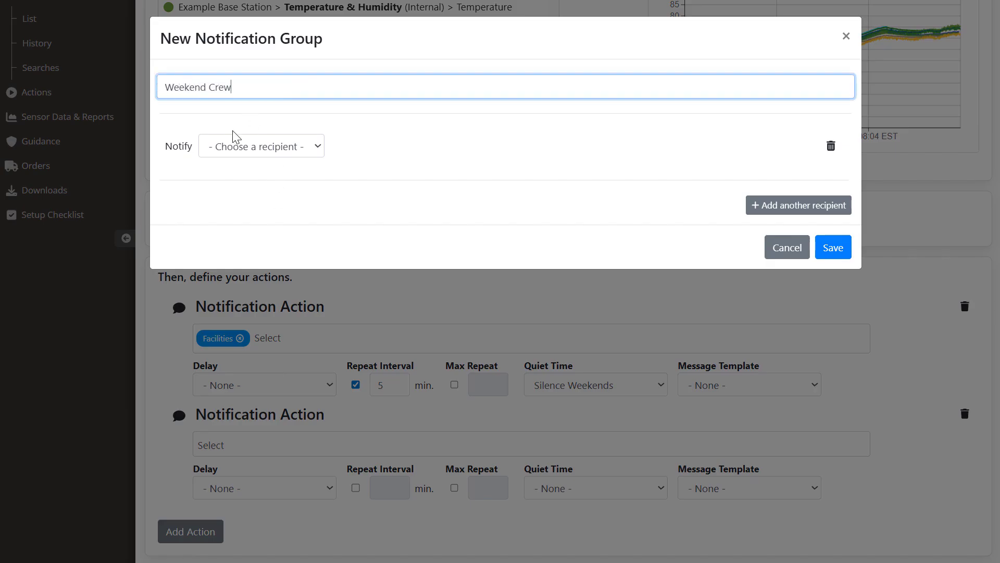
Step: Set the group's recipient to Other with Send an email, enter the external address, and save
{"action": "left_click", "coordinate": [288, 149]}
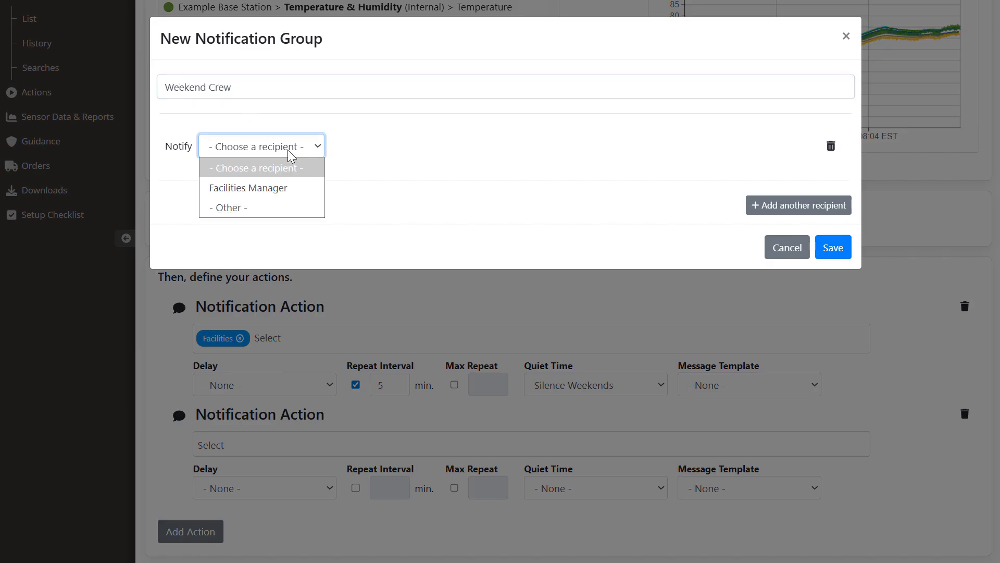
{"action": "left_click", "coordinate": [289, 207]}
{"action": "left_click", "coordinate": [372, 159]}
{"action": "left_click", "coordinate": [379, 188]}
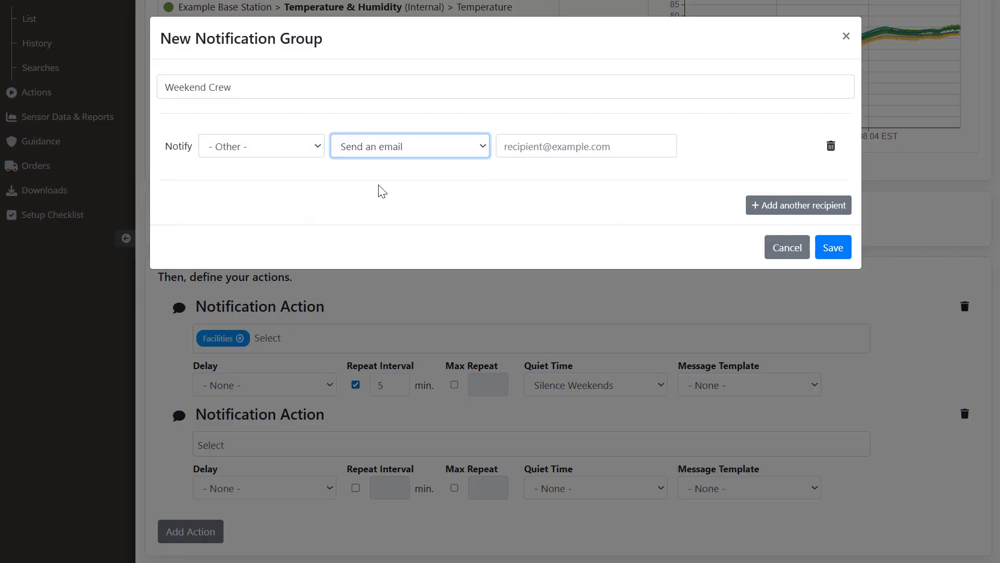
{"action": "left_click", "coordinate": [511, 150]}
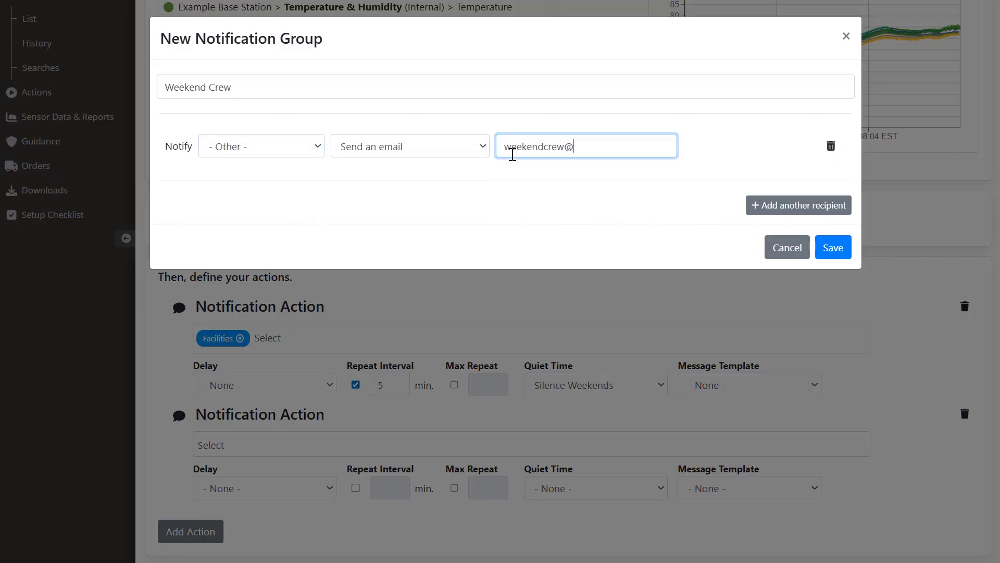
{"action": "left_click", "coordinate": [832, 249]}
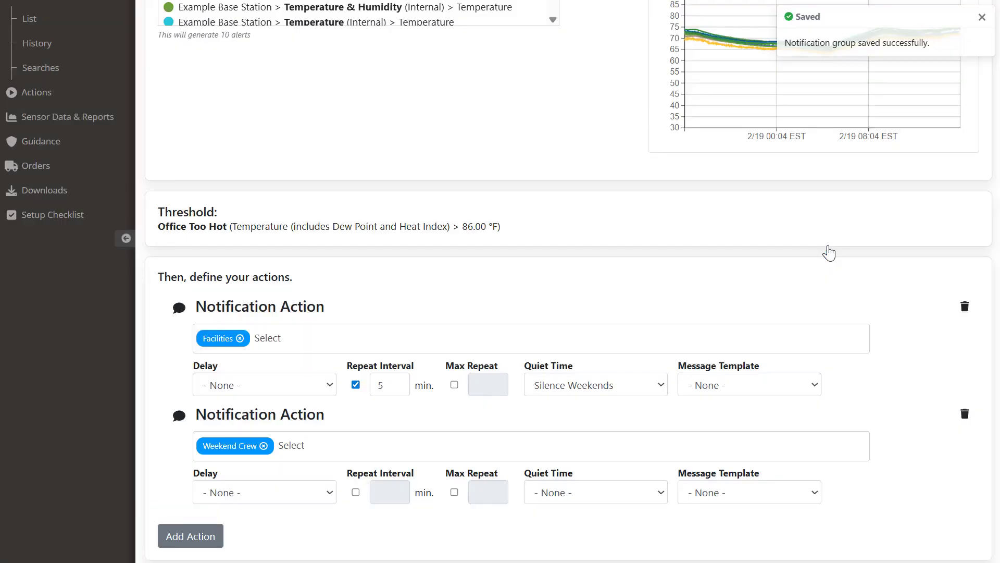
Step: Start a new quiet time named Silence Weekdays for the Weekend Crew action
{"action": "left_click", "coordinate": [662, 492]}
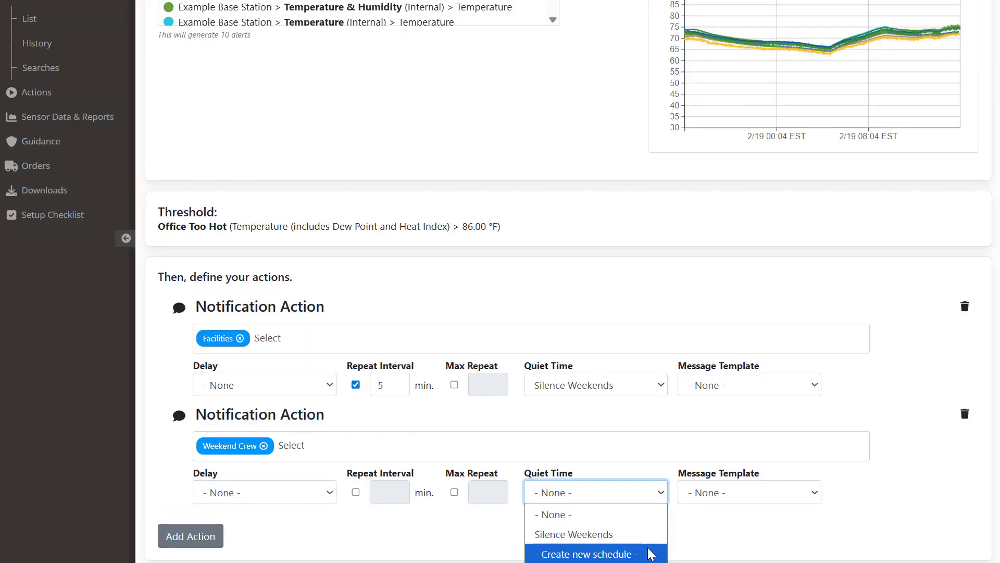
{"action": "left_click", "coordinate": [652, 553]}
{"action": "left_click_drag", "start_coordinate": [391, 83], "coordinate": [272, 85]}
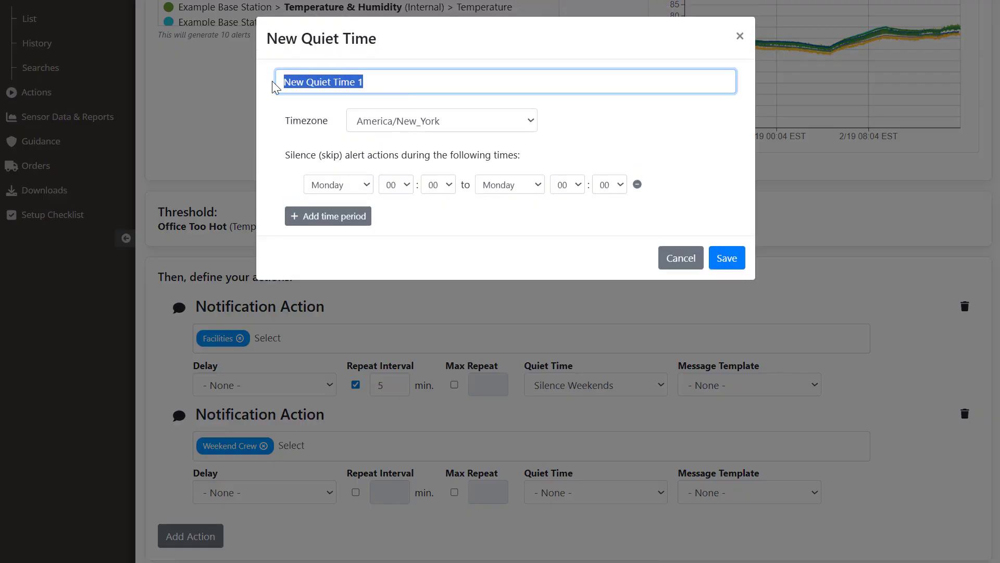
{"action": "type", "text": "Silence Weekdays"}
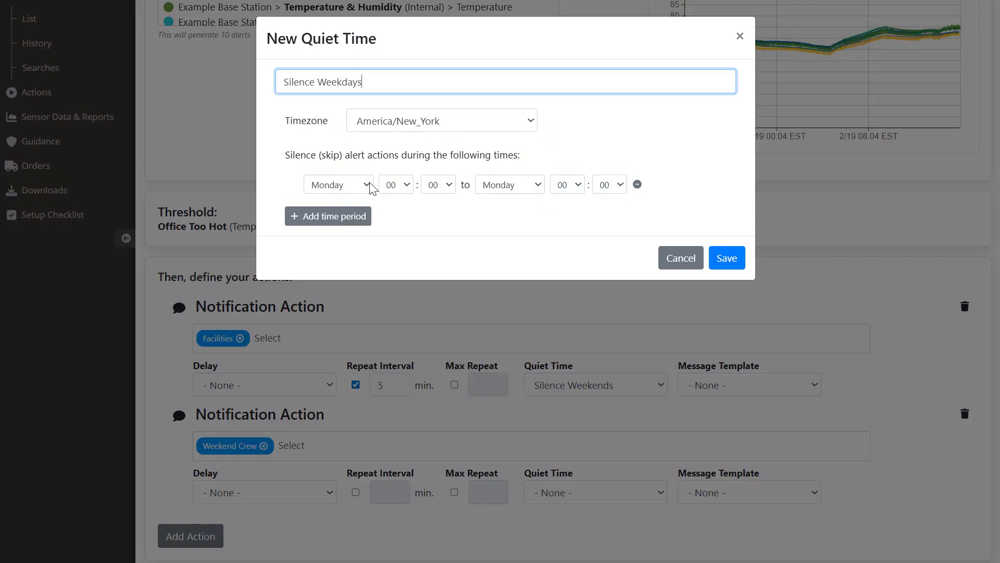
Step: Set the quiet period to run from Monday 07:00 to Friday 17:00 and save it
{"action": "left_click", "coordinate": [402, 185]}
{"action": "left_click", "coordinate": [393, 328]}
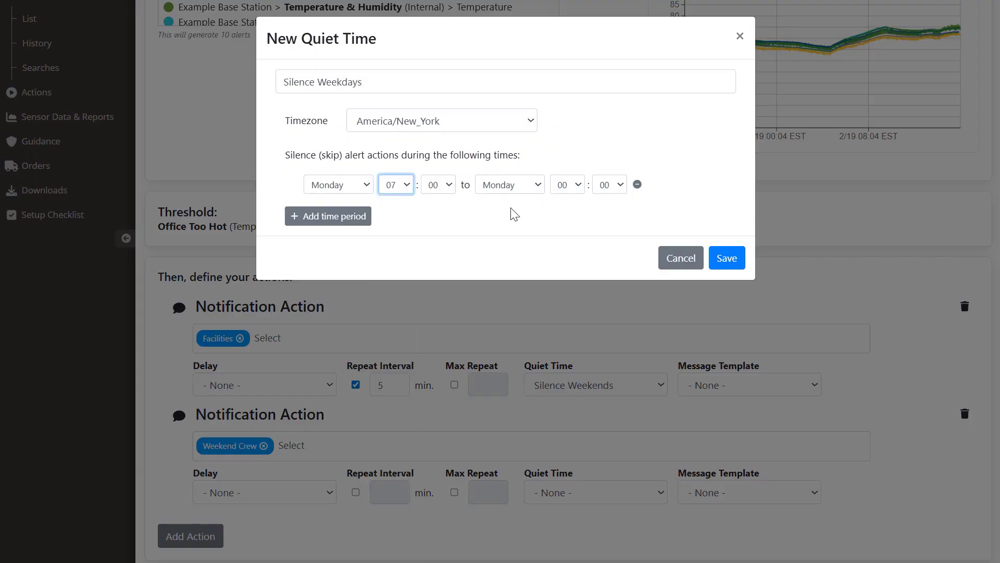
{"action": "left_click", "coordinate": [540, 185]}
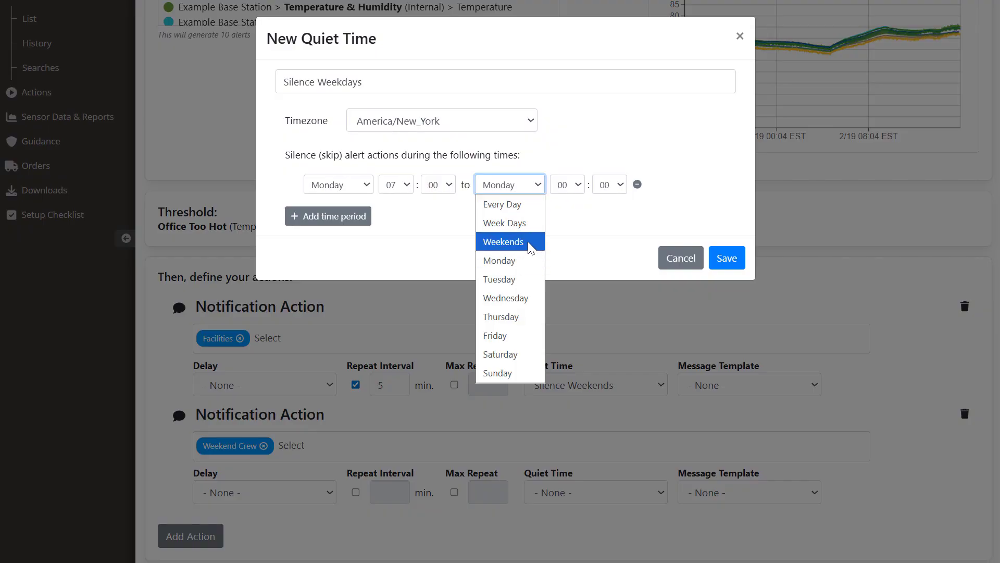
{"action": "left_click", "coordinate": [520, 331]}
{"action": "left_click", "coordinate": [580, 191]}
{"action": "left_click", "coordinate": [563, 515]}
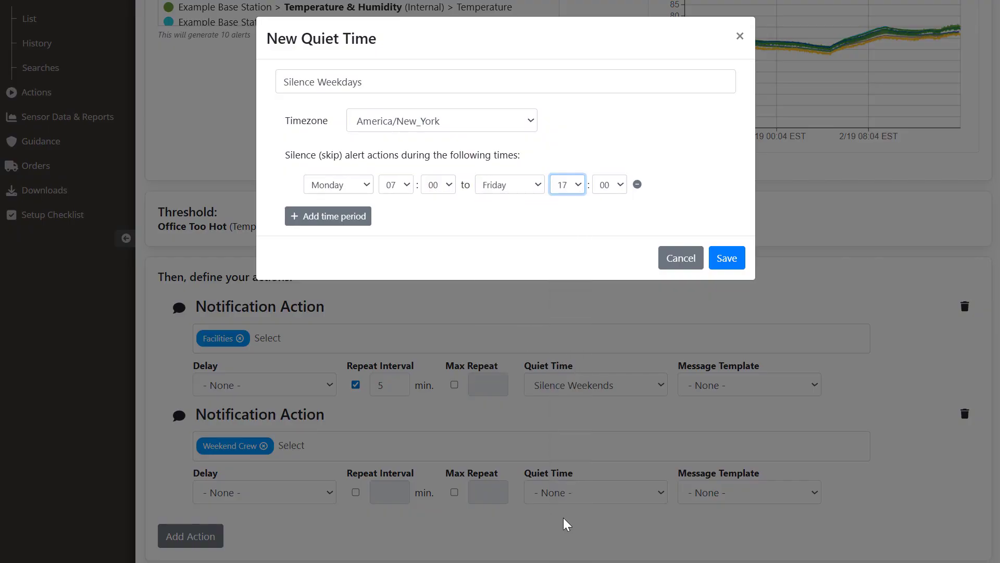
{"action": "left_click", "coordinate": [727, 259]}
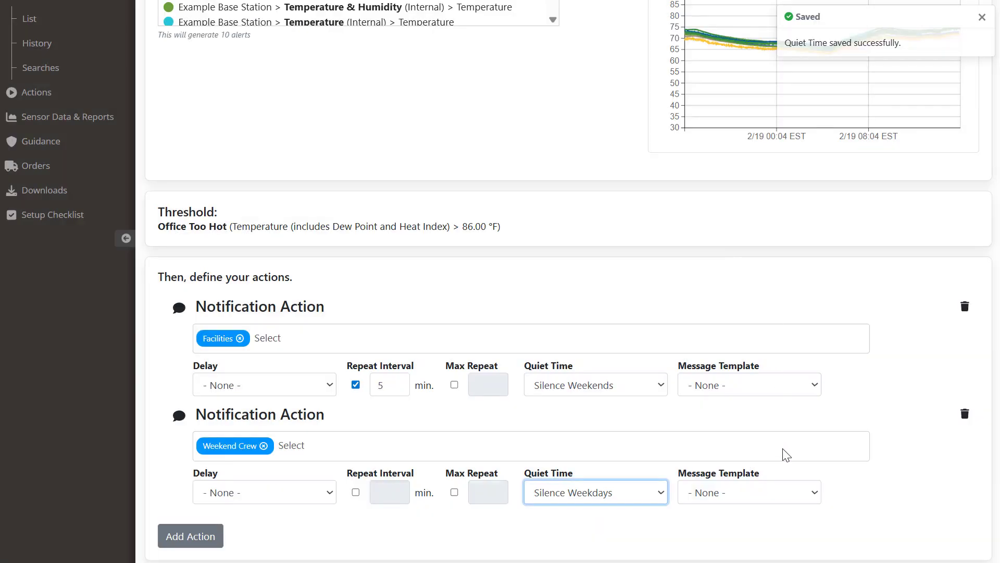
{"action": "left_click", "coordinate": [842, 499]}
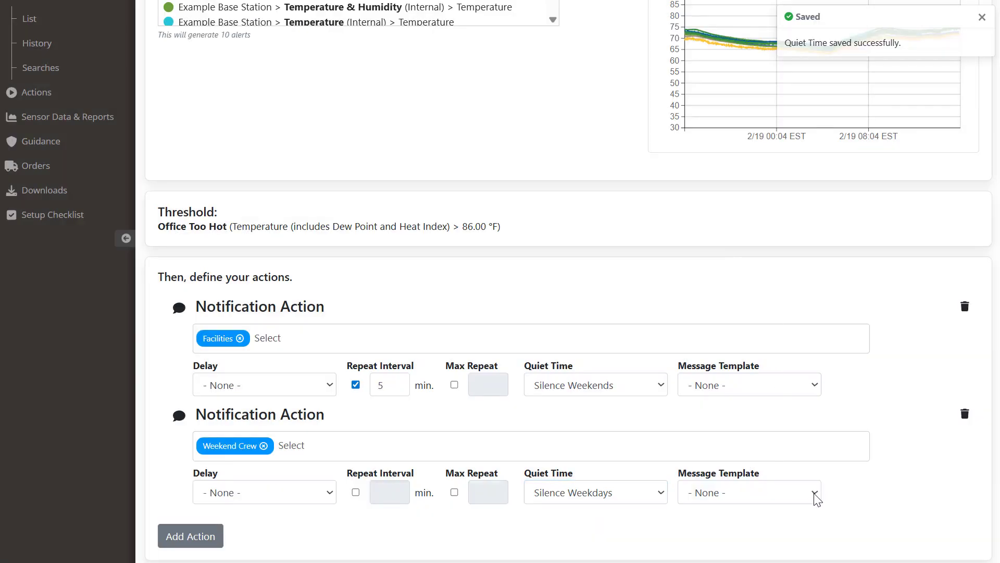
{"action": "left_click", "coordinate": [815, 494]}
Step: Start a new custom e-mail template named Weekend Crew Message
{"action": "left_click", "coordinate": [814, 534]}
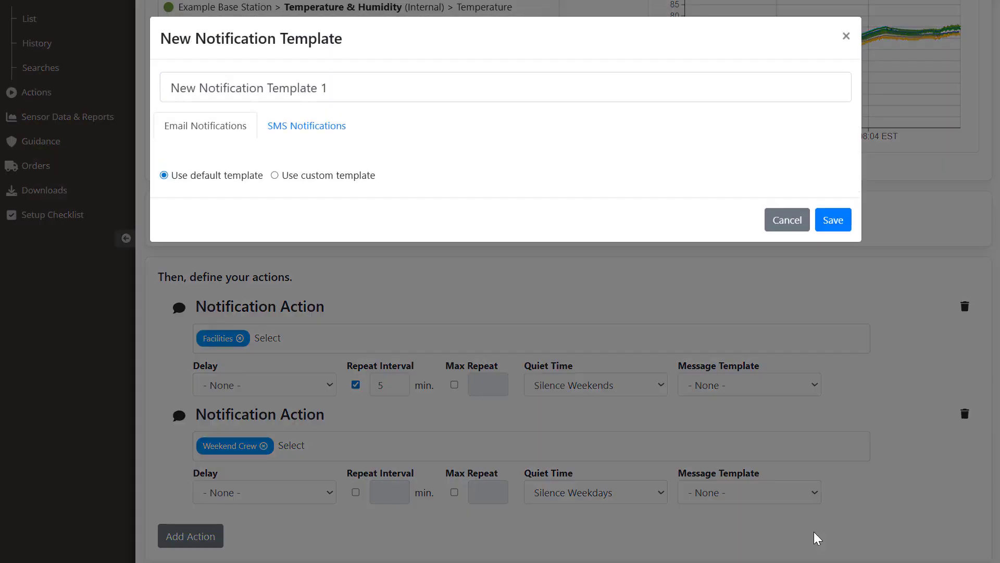
{"action": "left_click", "coordinate": [275, 175]}
{"action": "left_click_drag", "start_coordinate": [335, 93], "coordinate": [161, 92]}
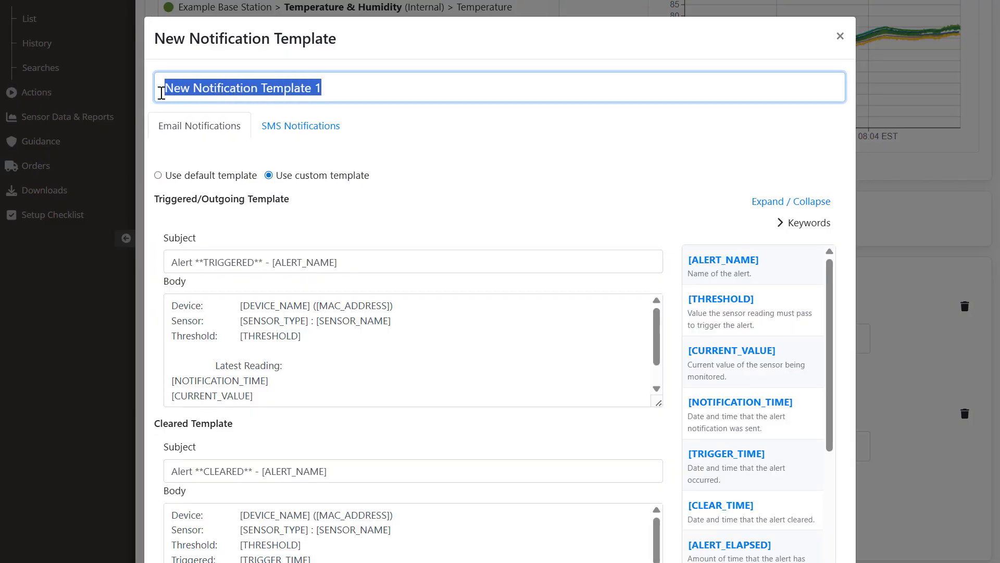
{"action": "type", "text": "Weekend Crew"}
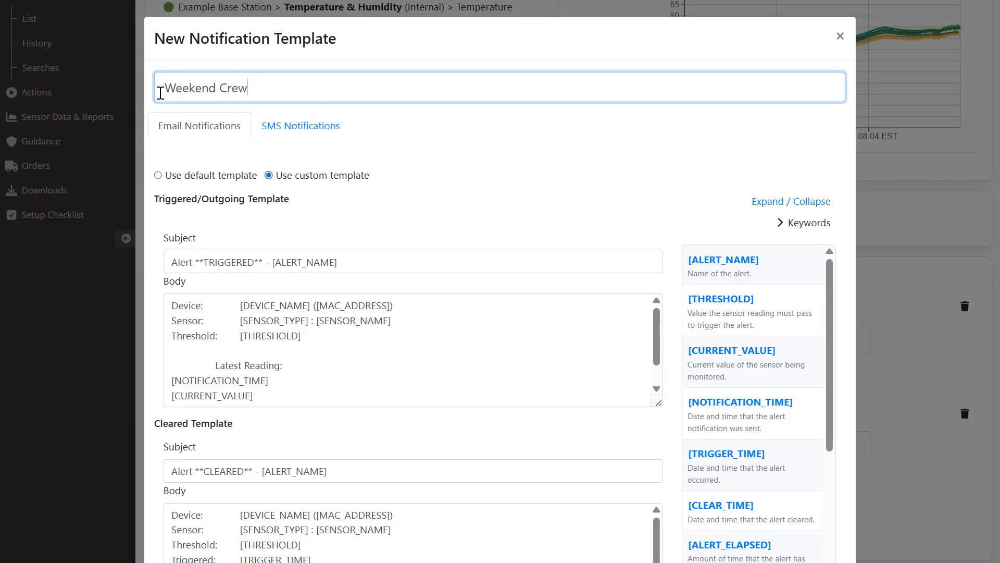
{"action": "type", "text": " Message"}
Step: Set the triggered subject prefix to 'Weekend Crew -' and add an 'Attention weekend crew!' line to the body
{"action": "left_click_drag", "start_coordinate": [270, 260], "coordinate": [164, 256]}
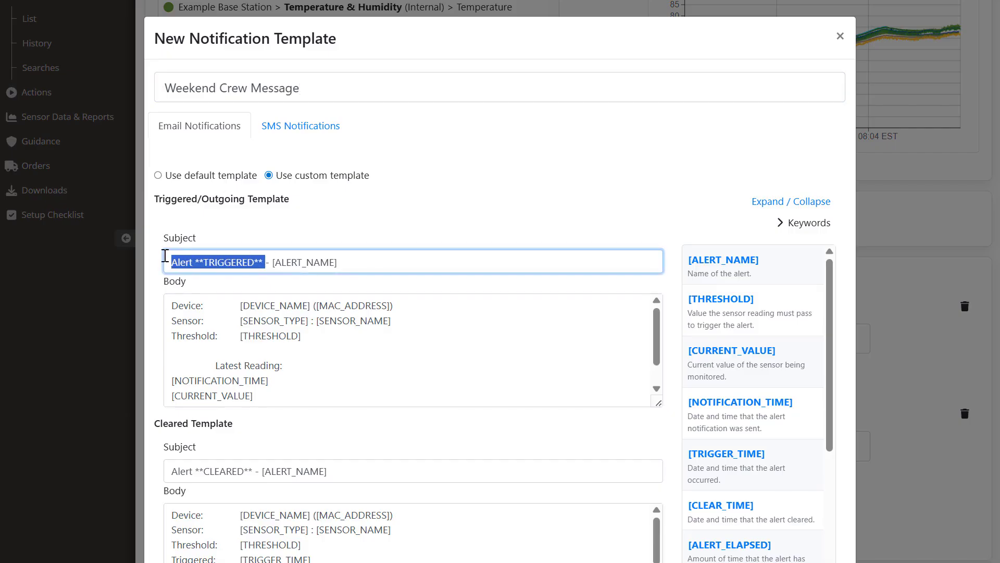
{"action": "key", "text": "BackSpace"}
{"action": "type", "text": "Weekend Crew -"}
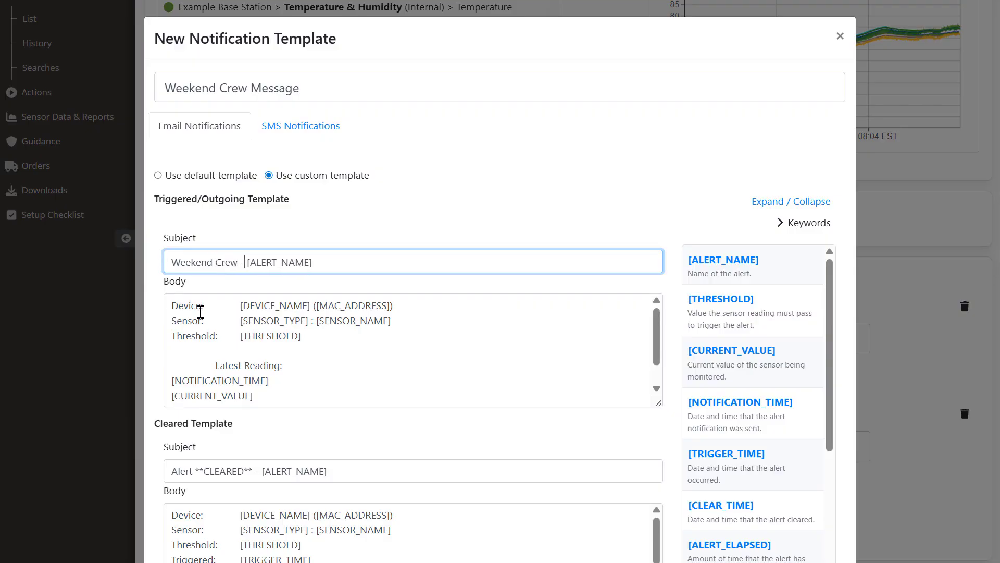
{"action": "left_click", "coordinate": [177, 305]}
{"action": "key", "text": "Return"}
{"action": "key", "text": "Return"}
{"action": "key", "text": "Up"}
{"action": "key", "text": "Up"}
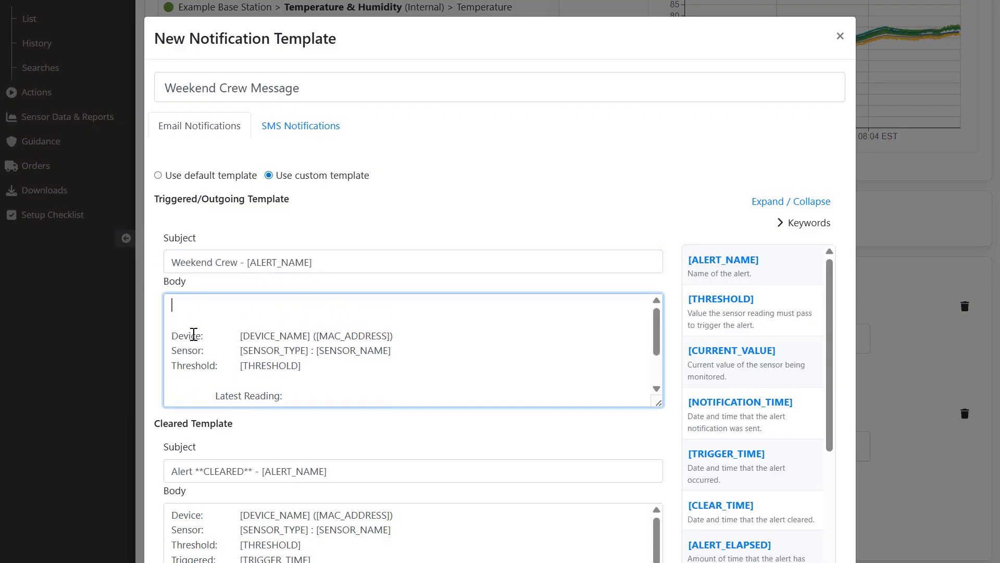
{"action": "type", "text": "Attention weekend crew!"}
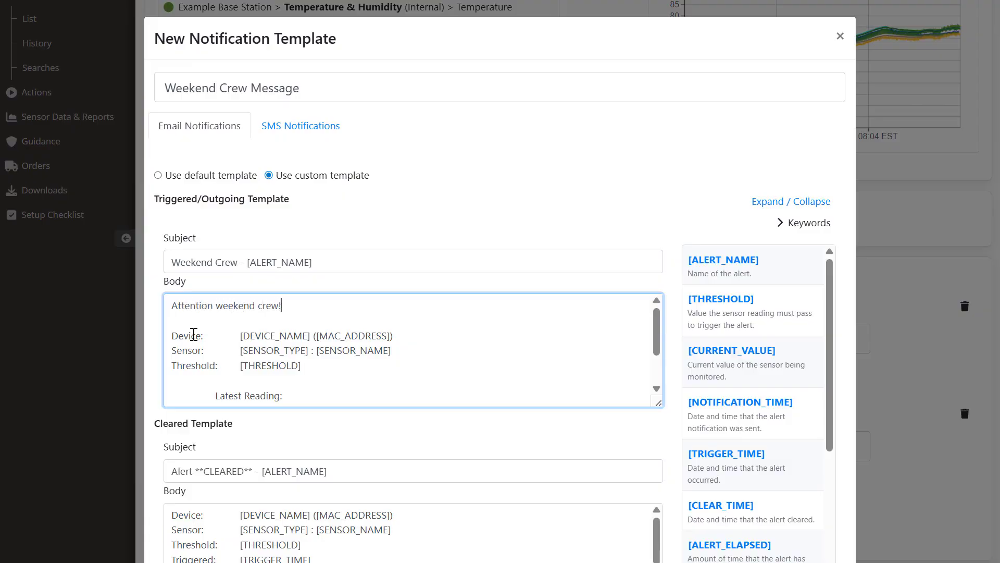
{"action": "type", "text": " The following alert has been triggered. Please "}
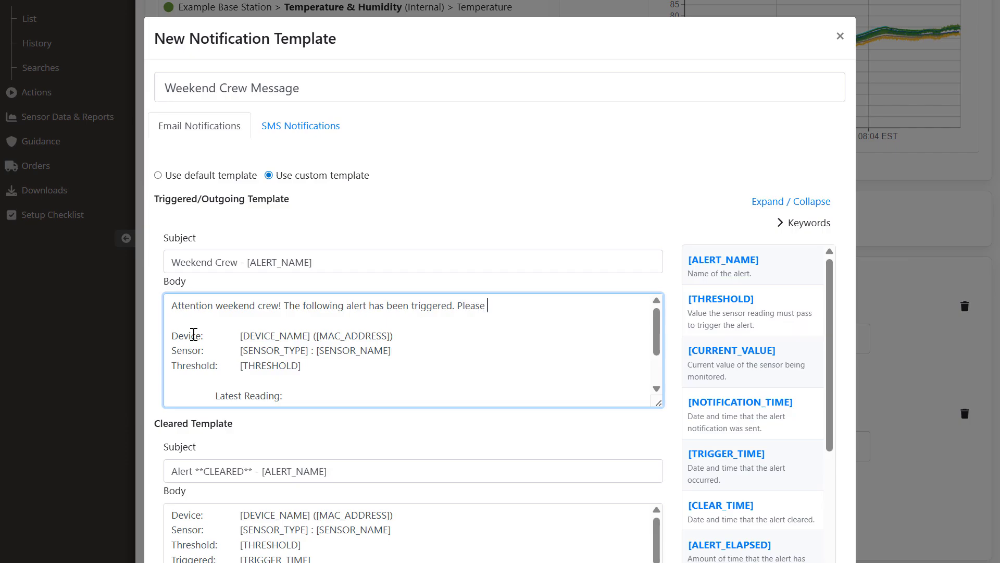
{"action": "type", "text": "evaluate according to weekend policy."}
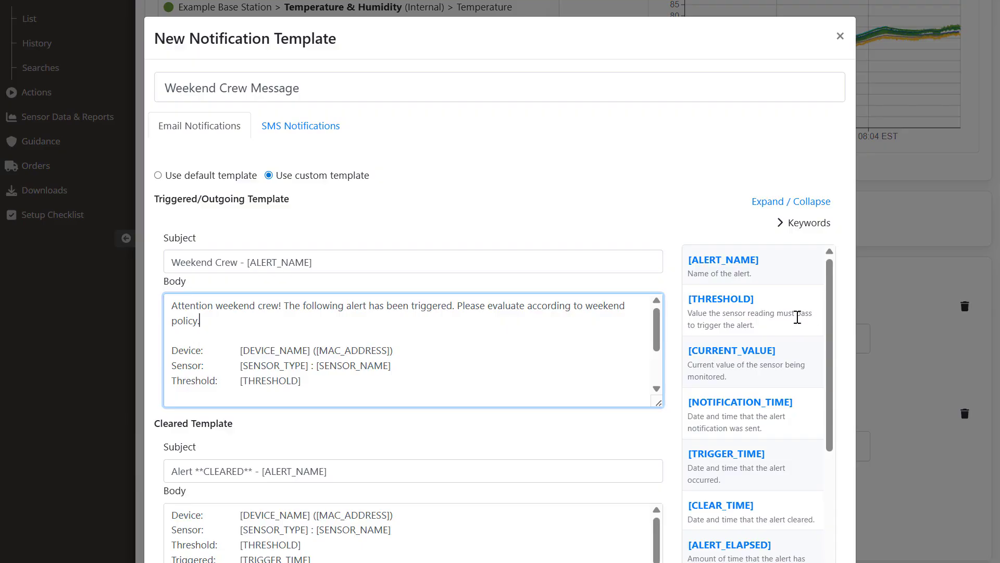
Step: Change the all-clear subject to 'Weekend Crew - All Clear' and clear the old all-clear body
{"action": "scroll", "coordinate": [677, 286], "scroll_direction": "down", "scroll_amount": 3}
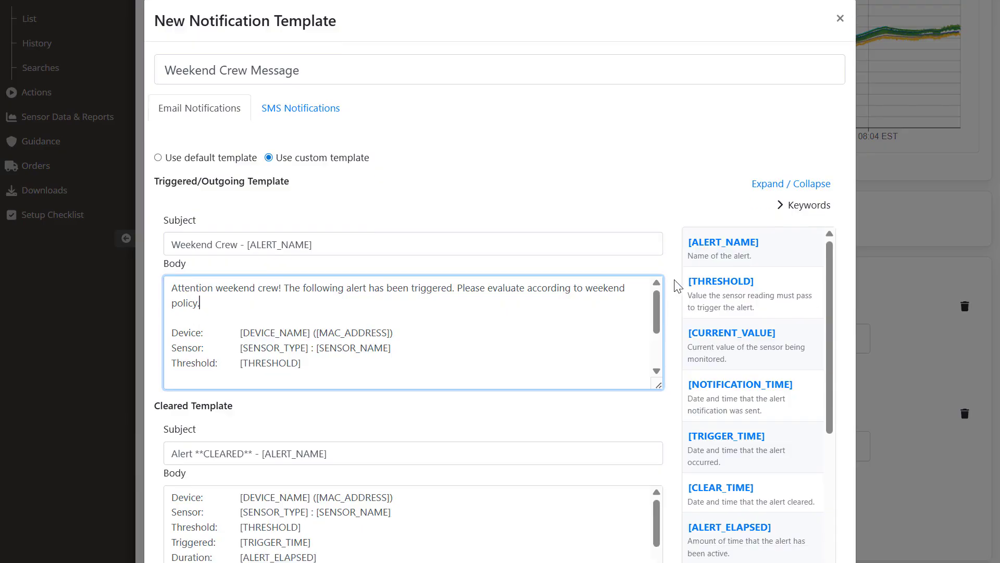
{"action": "left_click", "coordinate": [261, 346]}
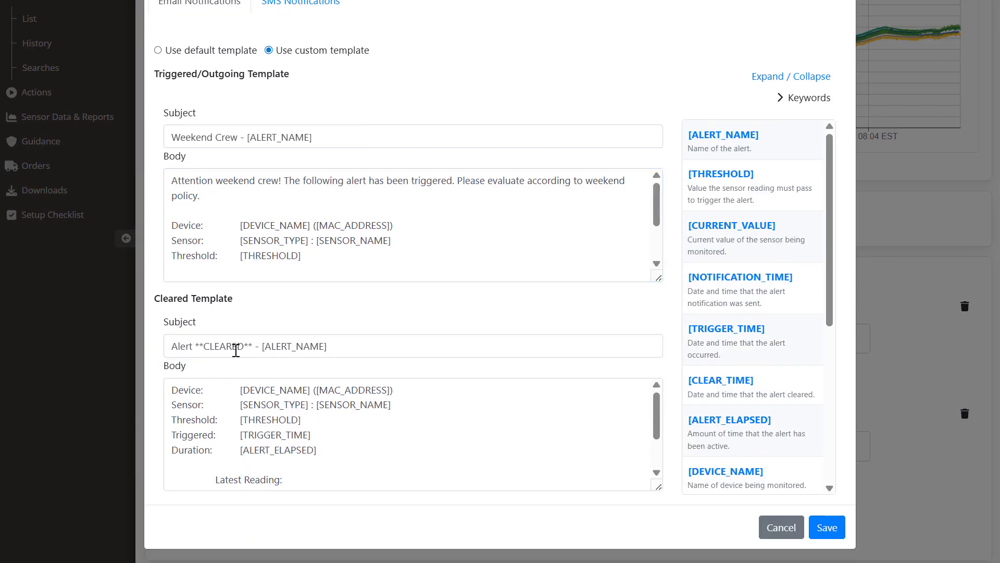
{"action": "left_click_drag", "start_coordinate": [325, 346], "coordinate": [166, 342]}
{"action": "key", "text": "BackSpace"}
{"action": "type", "text": "Weekend Cr"}
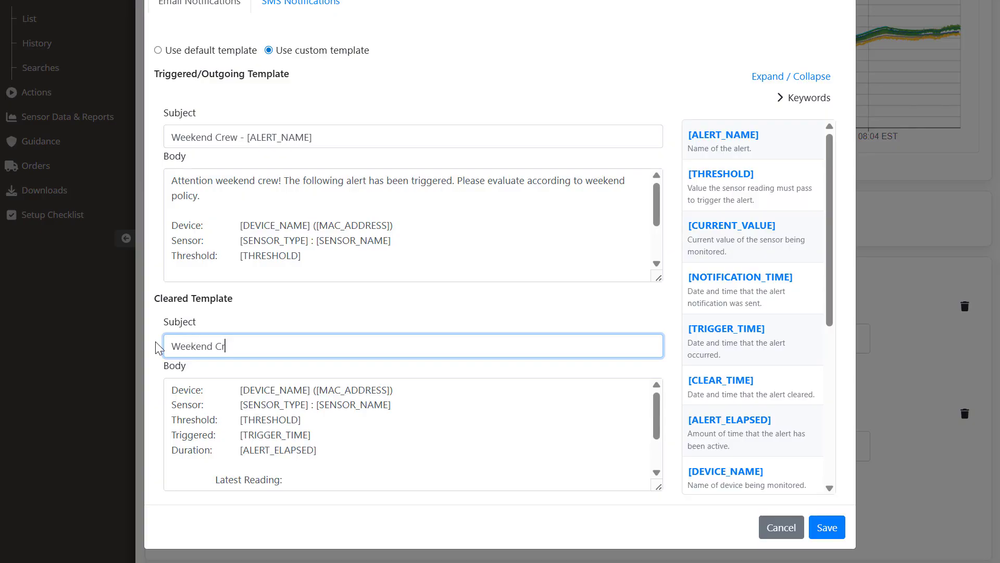
{"action": "type", "text": "ew - All Clear"}
{"action": "left_click", "coordinate": [172, 391]}
{"action": "left_click_drag", "start_coordinate": [173, 391], "coordinate": [423, 538]}
{"action": "key", "text": "BackSpace"}
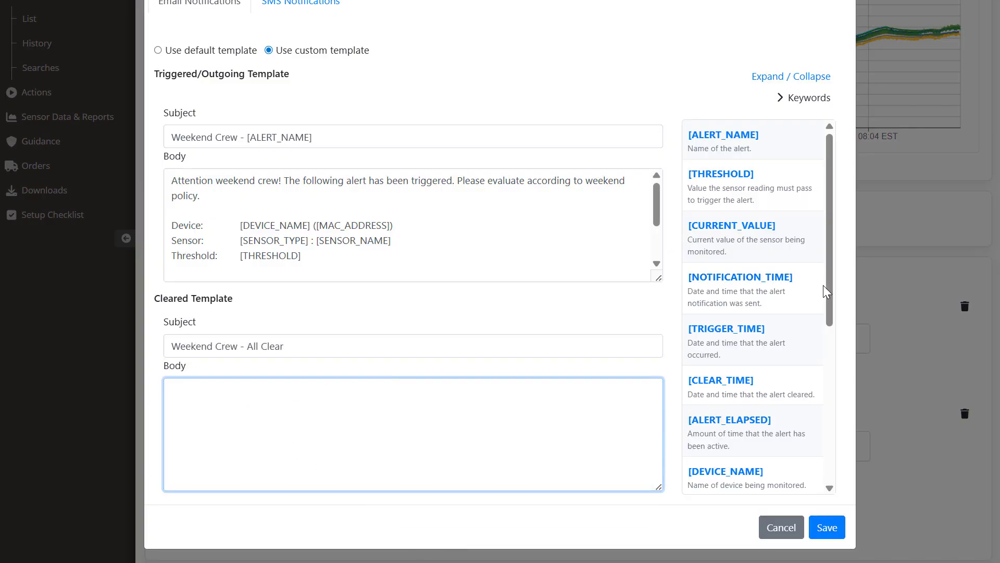
Step: Write the all-clear body '[SENSOR_NAME] is back in safe range. Alert lasted: [ALERT_ELAPSED]' and save the template
{"action": "scroll", "coordinate": [823, 286], "scroll_direction": "down", "scroll_amount": 5}
{"action": "left_click", "coordinate": [761, 402]}
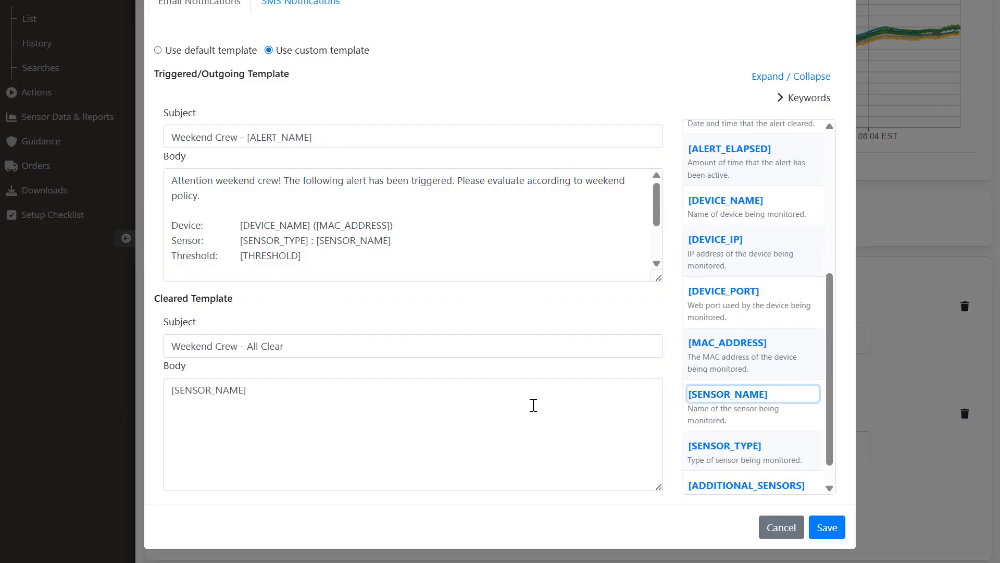
{"action": "left_click", "coordinate": [534, 405]}
{"action": "type", "text": "is back in safe "}
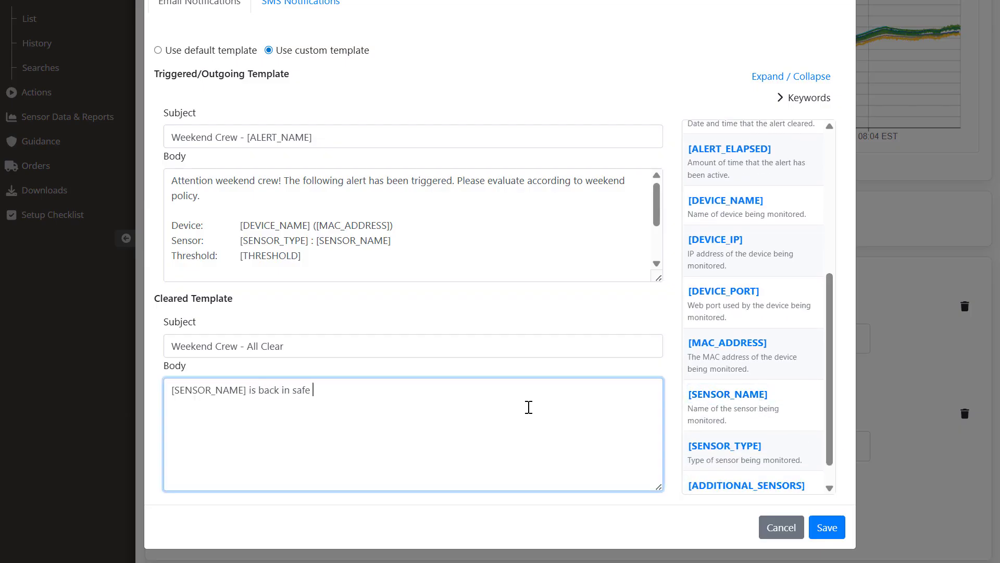
{"action": "type", "text": "range. Alert lasted:"}
{"action": "left_click_drag", "start_coordinate": [828, 299], "coordinate": [827, 152]}
{"action": "left_click", "coordinate": [729, 420]}
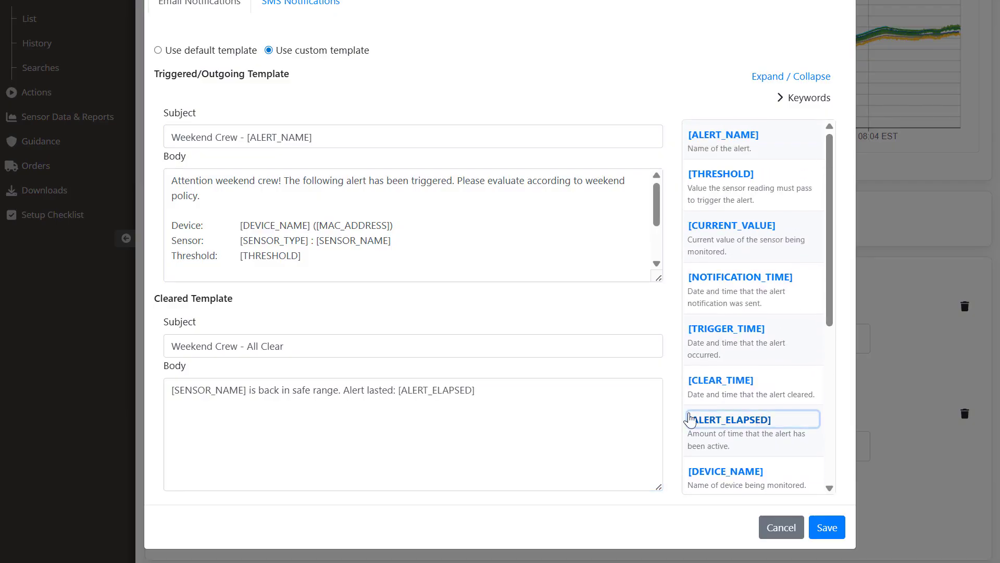
{"action": "left_click", "coordinate": [827, 528]}
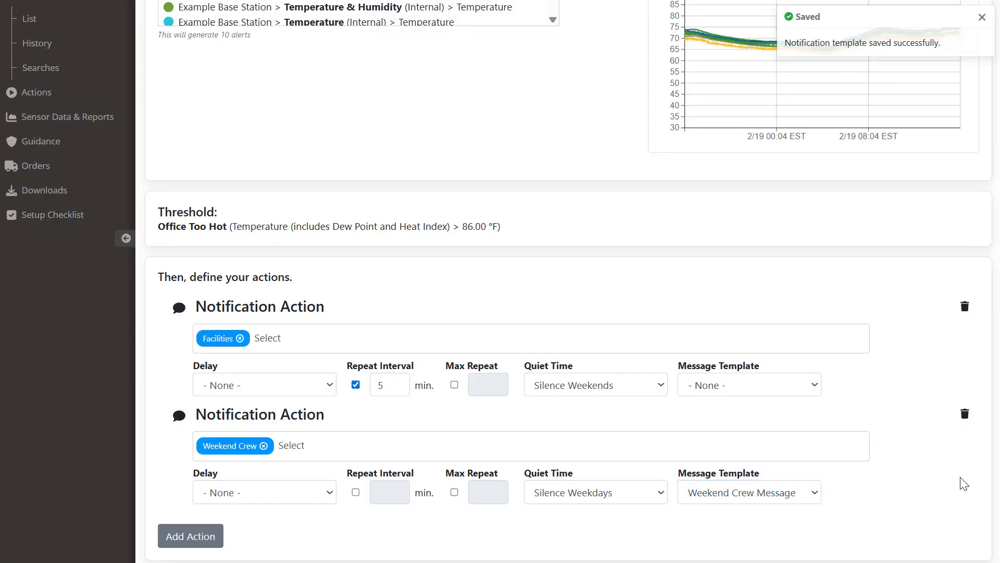
Step: Confirm the Facilities and Weekend Crew actions and proceed to alert naming
{"action": "scroll", "coordinate": [964, 480], "scroll_direction": "down", "scroll_amount": 1}
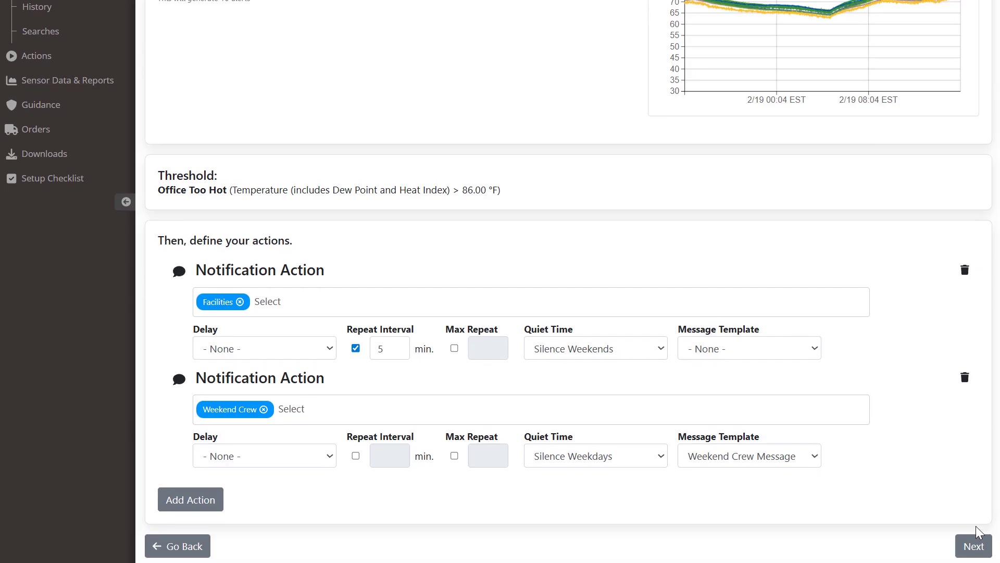
{"action": "left_click", "coordinate": [972, 547]}
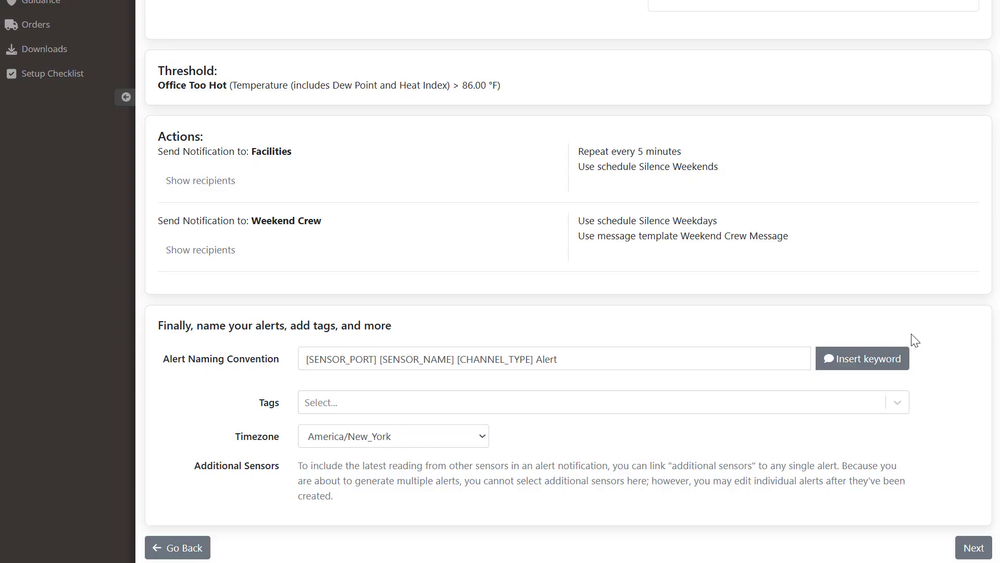
Step: Tag the new alerts Warning and continue to the review of the 10 alerts
{"action": "left_click", "coordinate": [885, 364]}
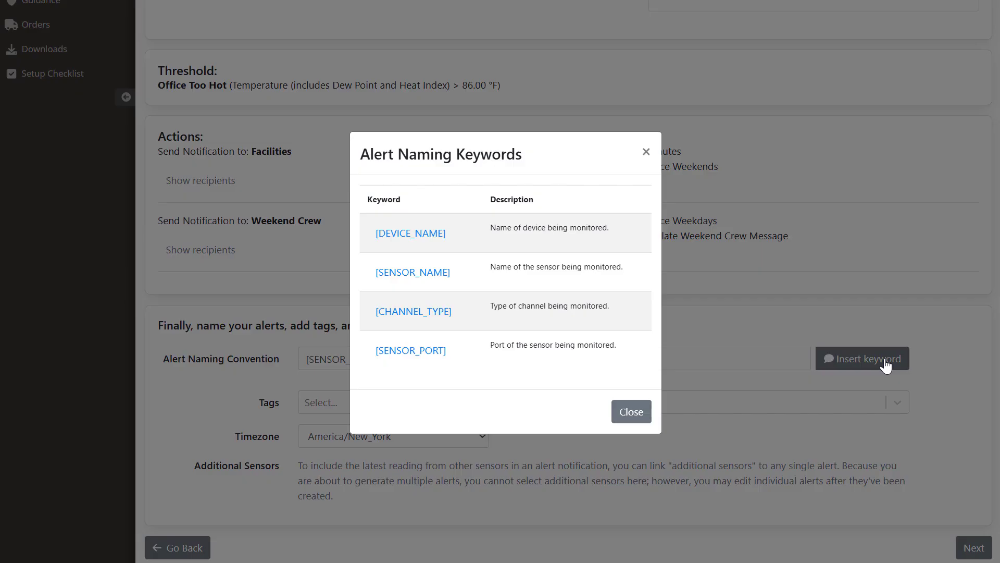
{"action": "left_click", "coordinate": [632, 413]}
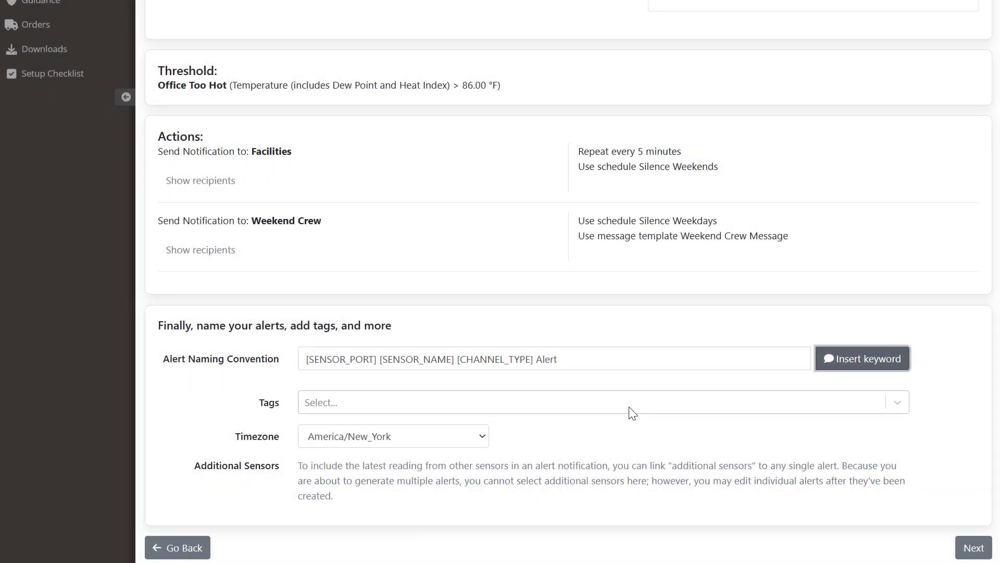
{"action": "left_click", "coordinate": [632, 412]}
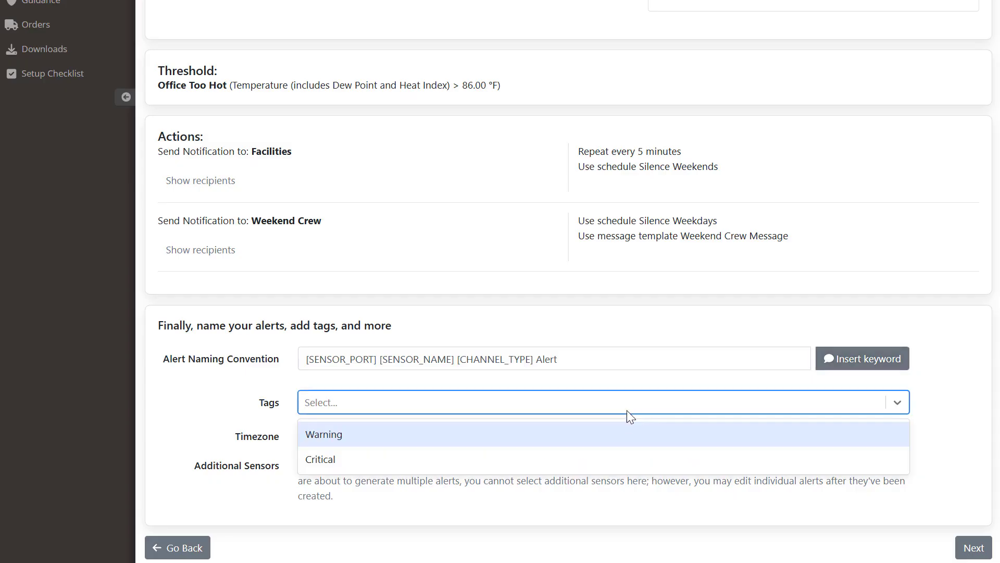
{"action": "left_click", "coordinate": [623, 435]}
{"action": "left_click", "coordinate": [626, 436]}
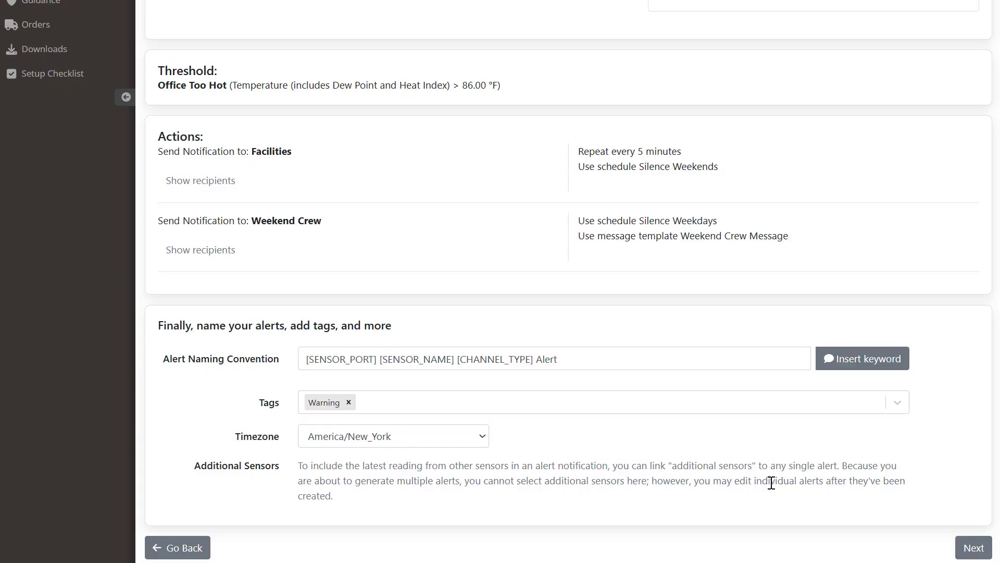
{"action": "left_click", "coordinate": [970, 548]}
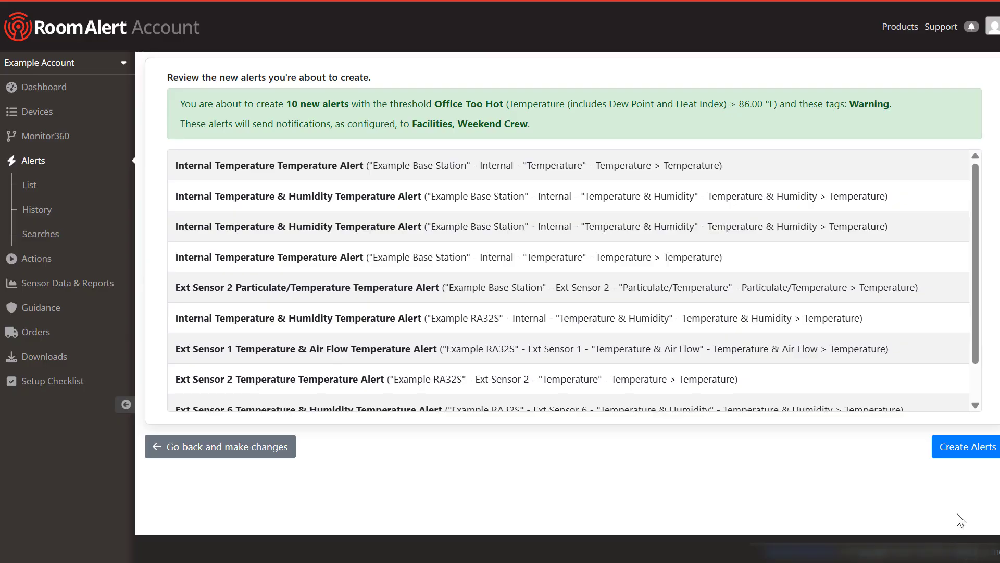
Step: Review all 10 Warning-tagged temperature alerts (above 86 °F, clear below 84.20 °F) and create them
{"action": "left_click_drag", "start_coordinate": [977, 376], "coordinate": [977, 402]}
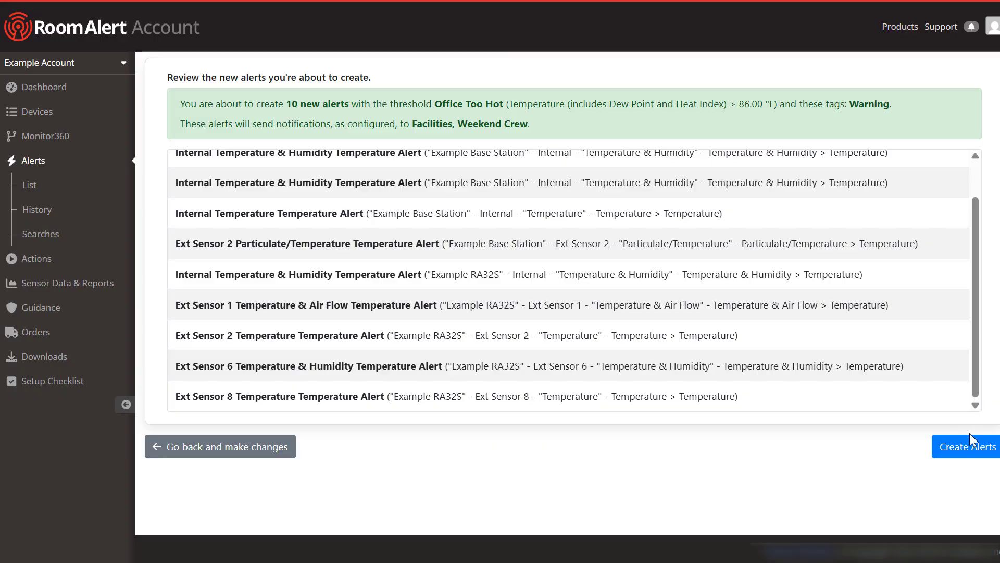
{"action": "left_click", "coordinate": [970, 451]}
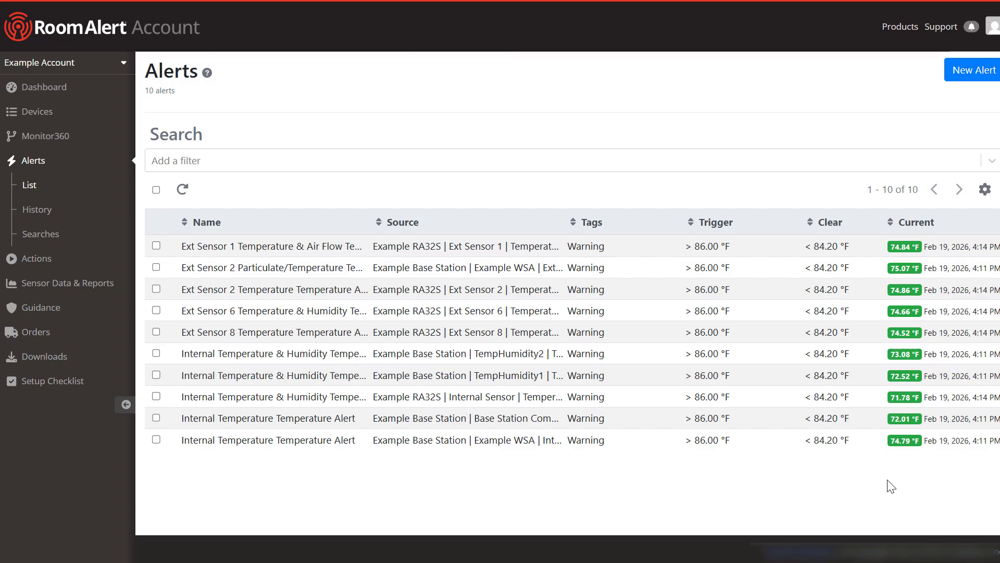
Step: Open the Example WSA Internal Temperature alert and reveal the Facilities and Weekend Crew recipients
{"action": "left_click", "coordinate": [506, 446]}
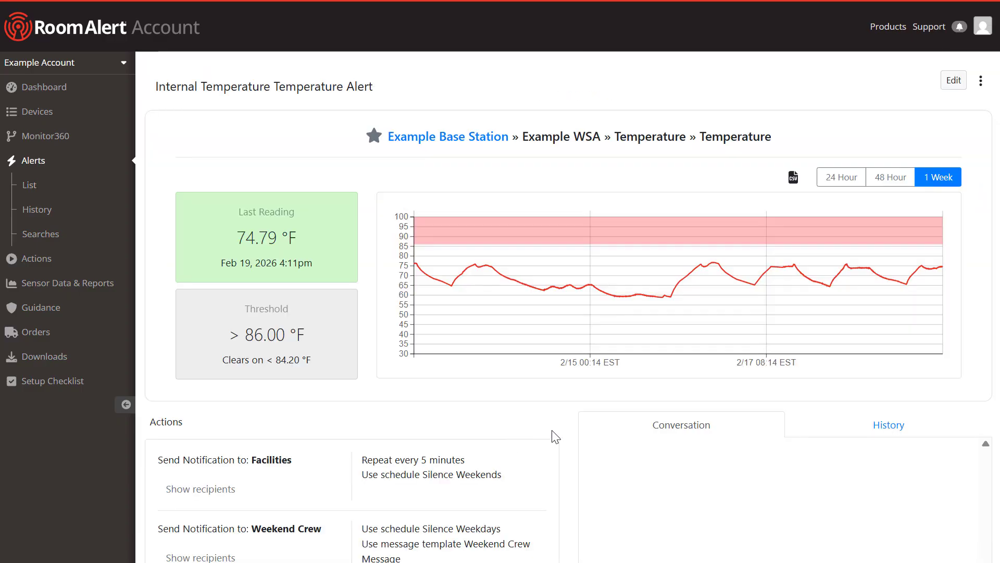
{"action": "scroll", "coordinate": [554, 436], "scroll_direction": "down", "scroll_amount": 2}
{"action": "left_click", "coordinate": [222, 415]}
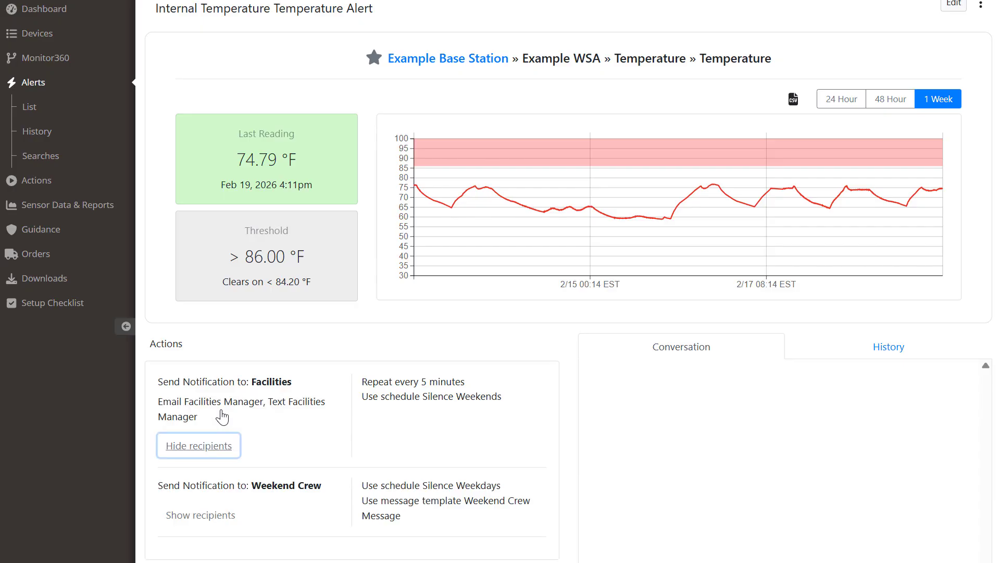
{"action": "left_click", "coordinate": [224, 514]}
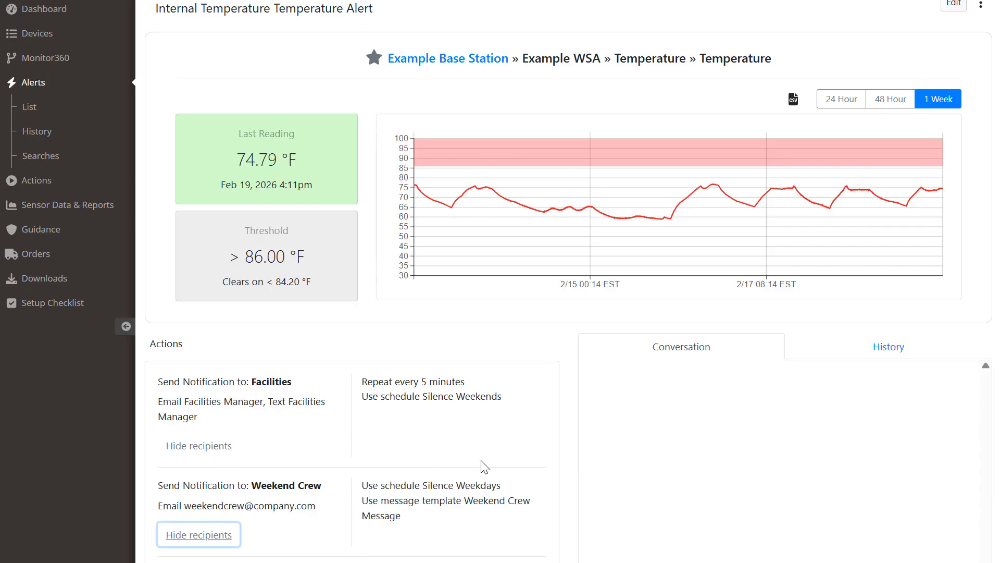
{"action": "scroll", "coordinate": [572, 441], "scroll_direction": "up", "scroll_amount": 2}
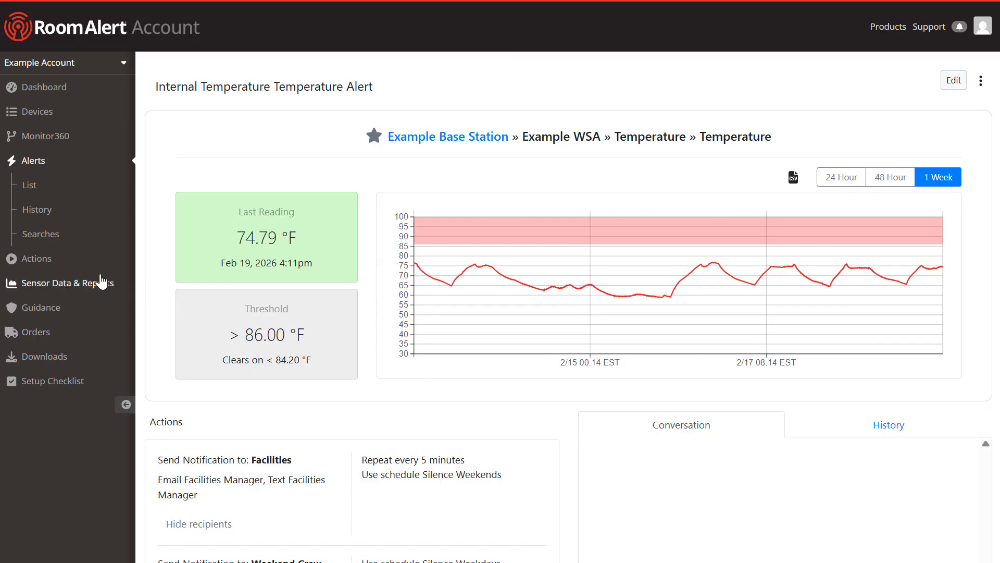
Step: Inspect the options for the Weekend Crew notification group and the Silence Weekdays quiet time
{"action": "left_click", "coordinate": [113, 259]}
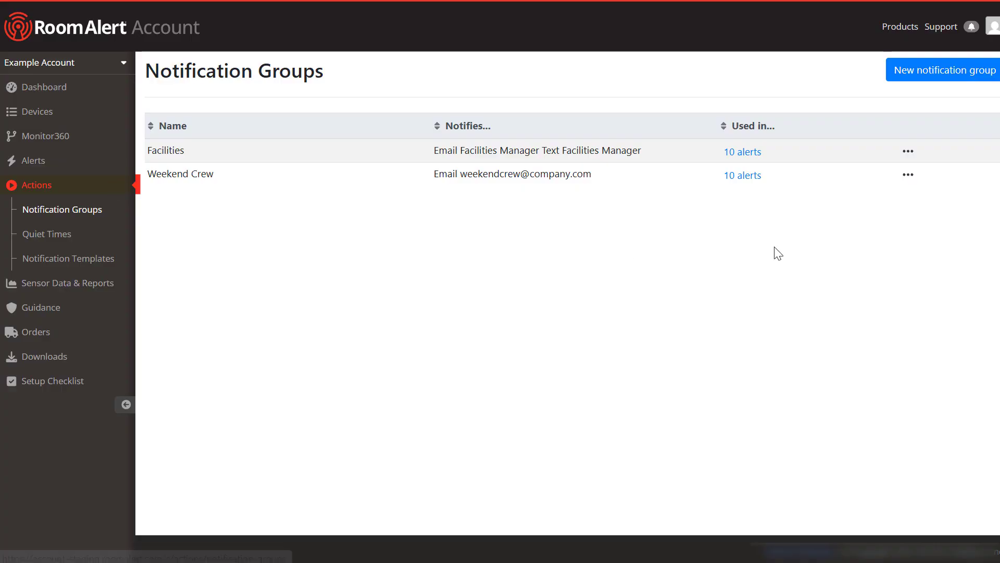
{"action": "left_click", "coordinate": [907, 177]}
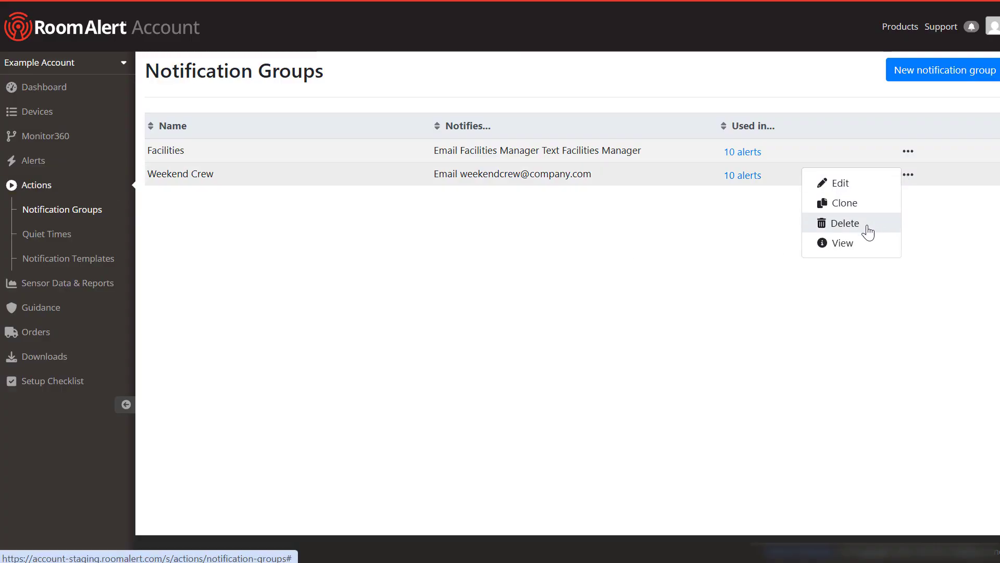
{"action": "left_click", "coordinate": [269, 256]}
{"action": "left_click", "coordinate": [80, 235]}
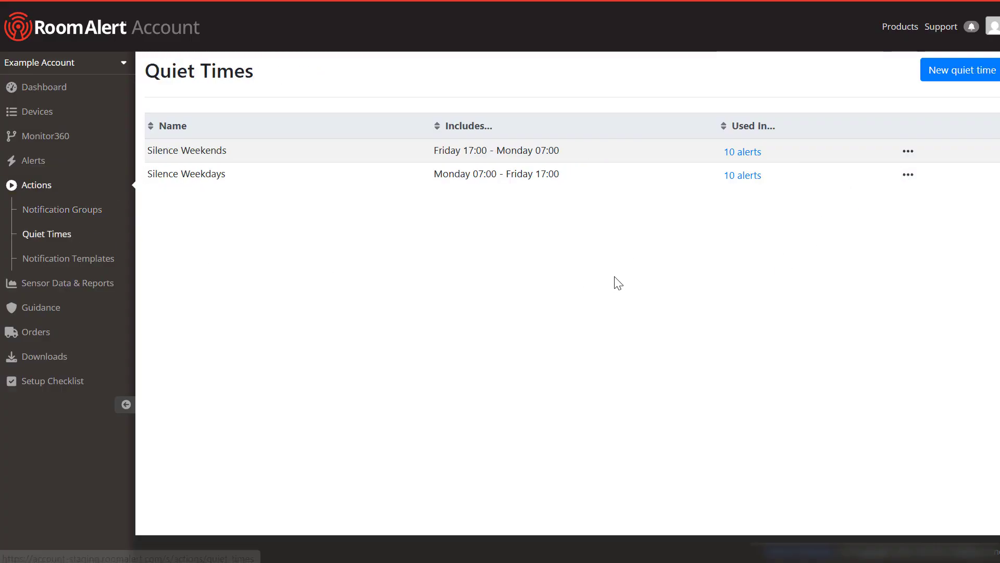
{"action": "left_click", "coordinate": [908, 177]}
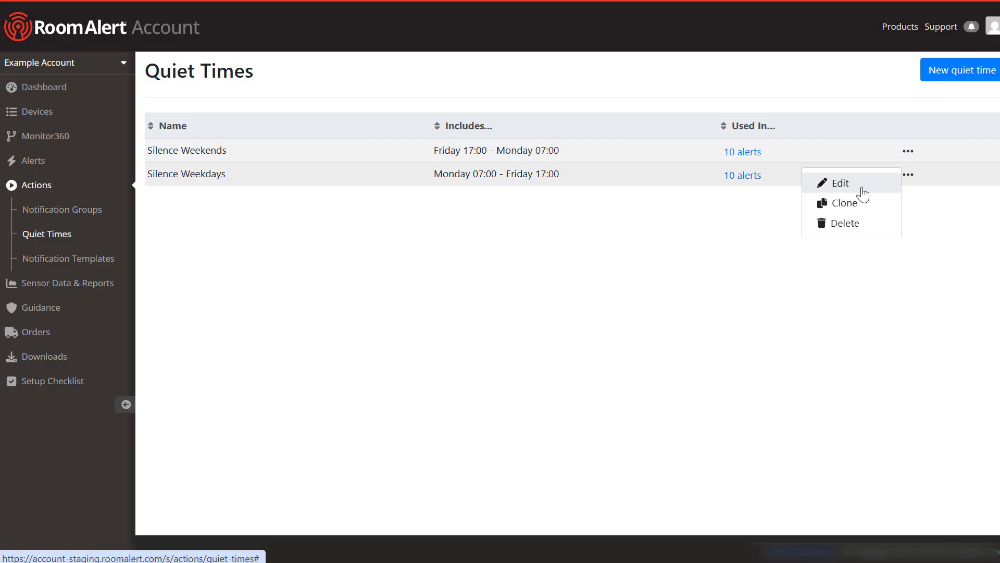
{"action": "left_click", "coordinate": [794, 249]}
Step: Check the Weekend Crew Message template options, then view the Threshold Ranges list
{"action": "left_click", "coordinate": [112, 259]}
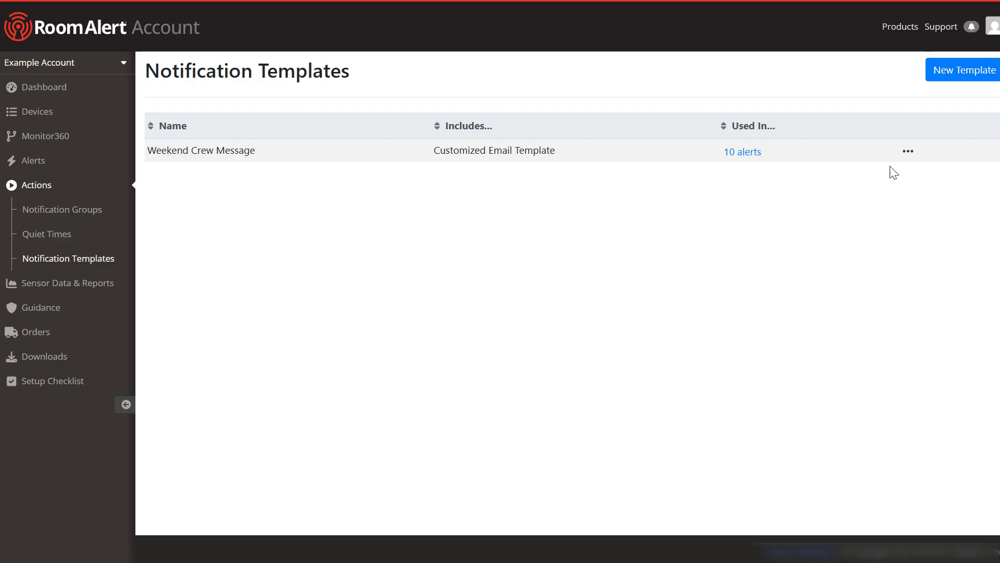
{"action": "left_click", "coordinate": [908, 152]}
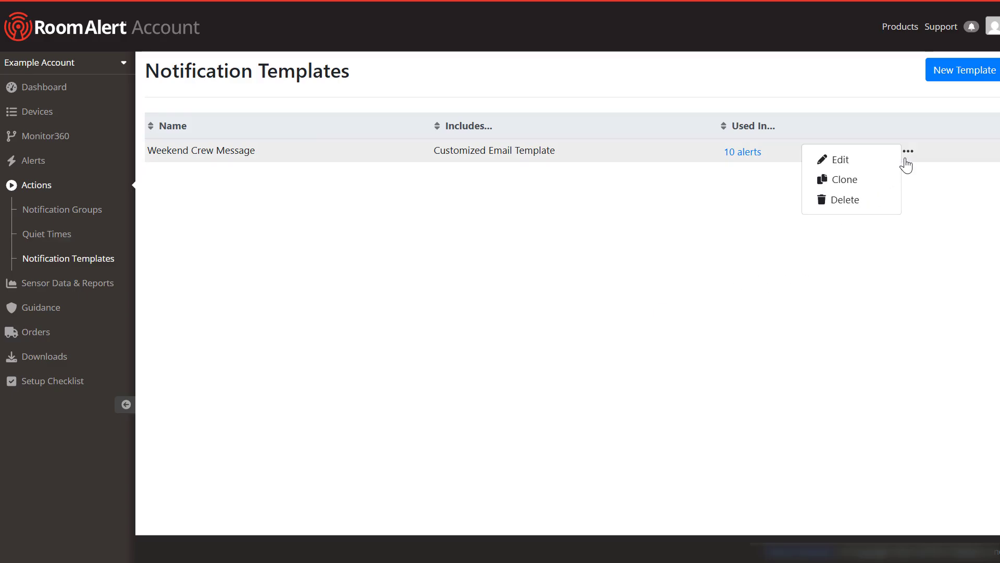
{"action": "left_click", "coordinate": [642, 252]}
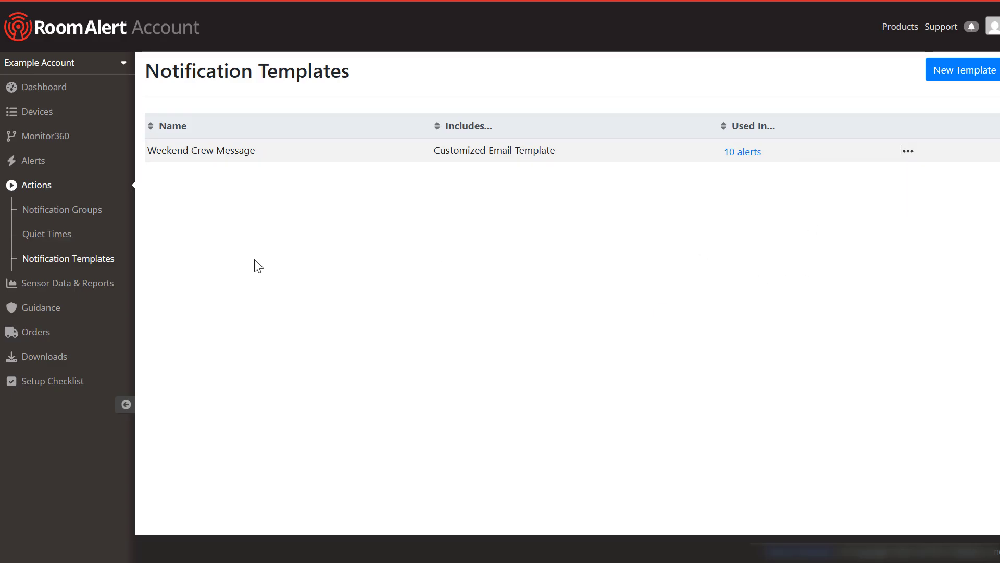
{"action": "left_click", "coordinate": [53, 308]}
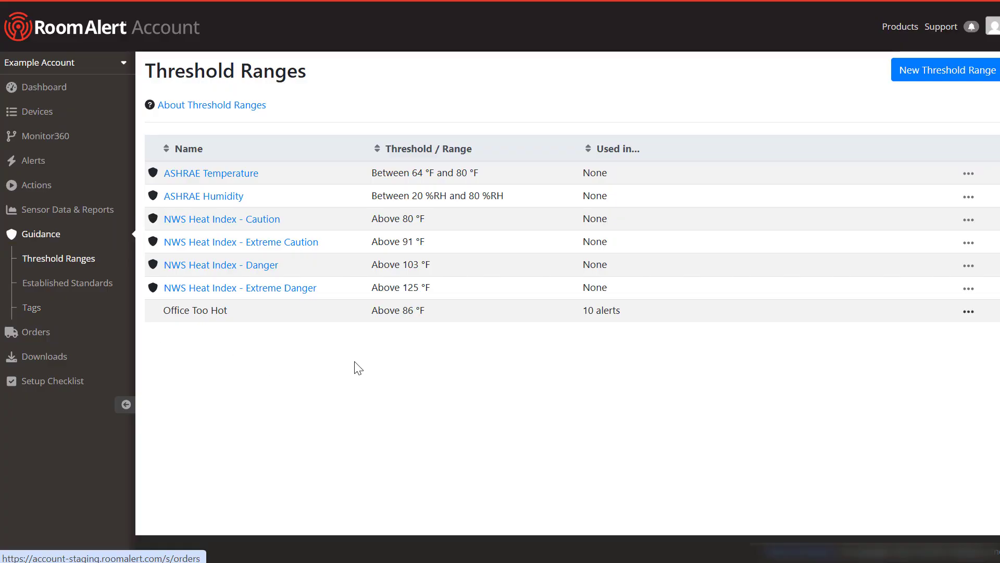
Step: Review the list of 10 alerts that use the Office Too Hot range
{"action": "left_click", "coordinate": [512, 315]}
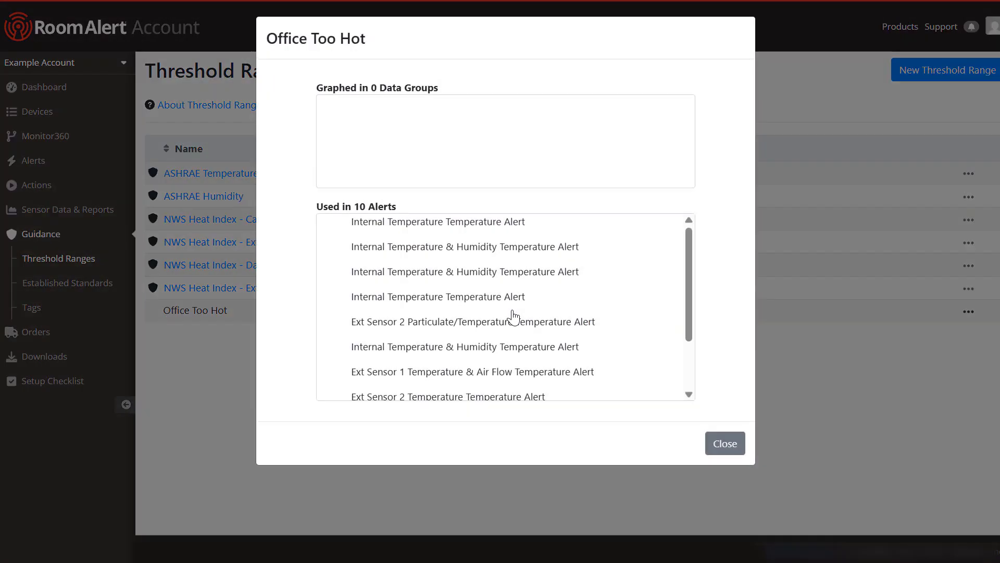
{"action": "left_click_drag", "start_coordinate": [689, 267], "coordinate": [685, 332]}
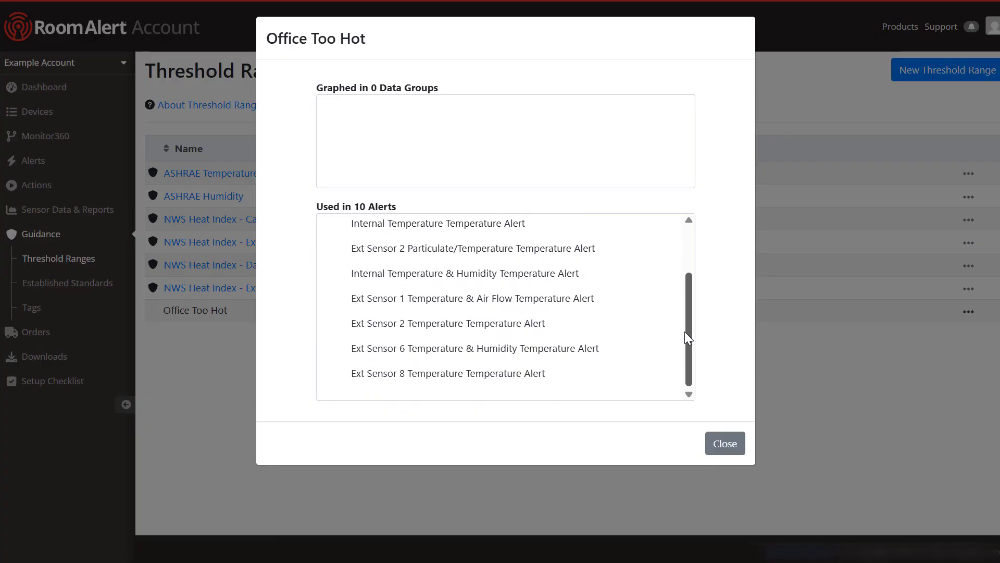
{"action": "left_click", "coordinate": [725, 443]}
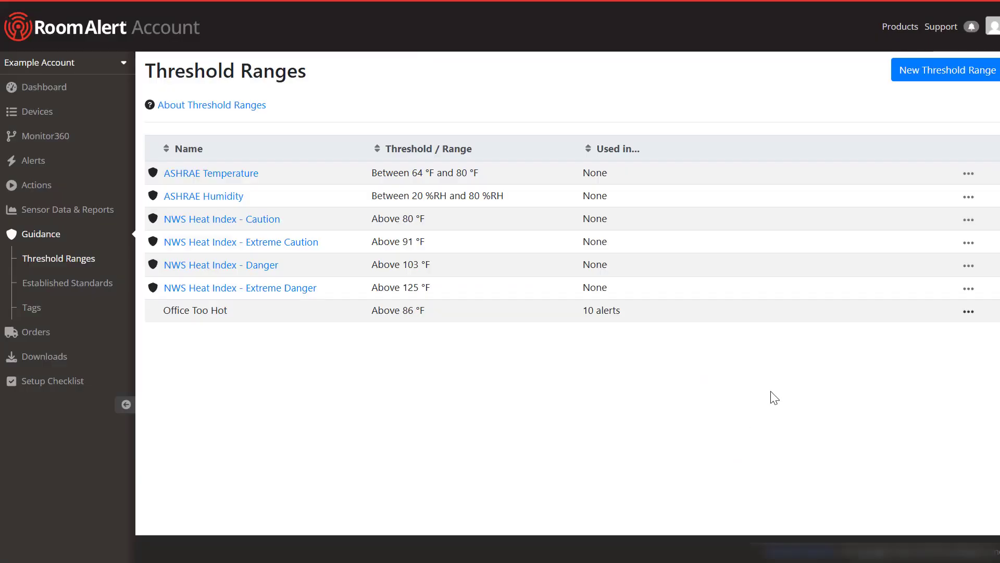
Step: Edit the Office Too Hot threshold from 86 to 88 °F, save it, and recheck the alerts
{"action": "left_click", "coordinate": [970, 313]}
{"action": "left_click", "coordinate": [939, 252]}
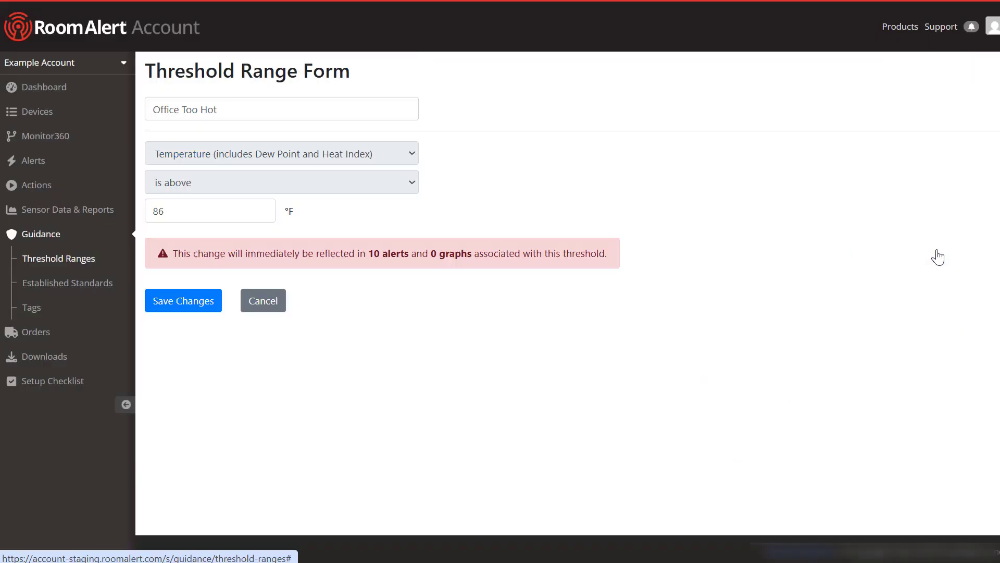
{"action": "left_click", "coordinate": [229, 215]}
{"action": "key", "text": "BackSpace"}
{"action": "type", "text": "8"}
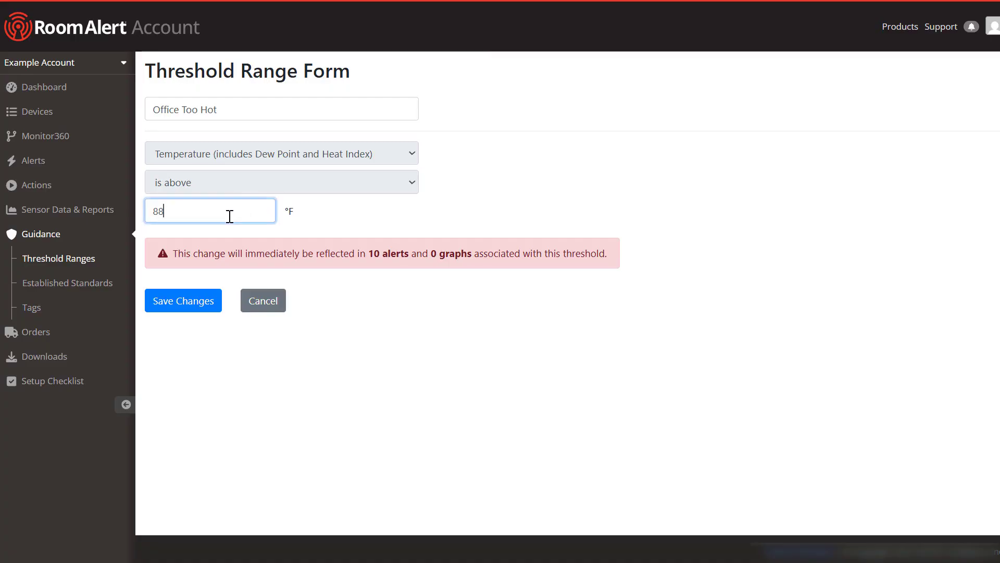
{"action": "left_click", "coordinate": [191, 307]}
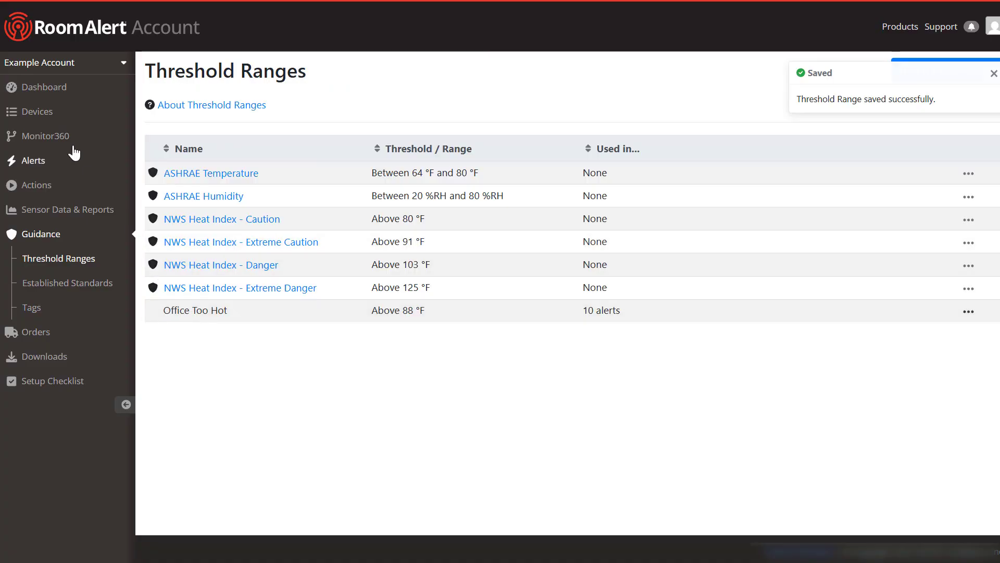
{"action": "left_click", "coordinate": [55, 164]}
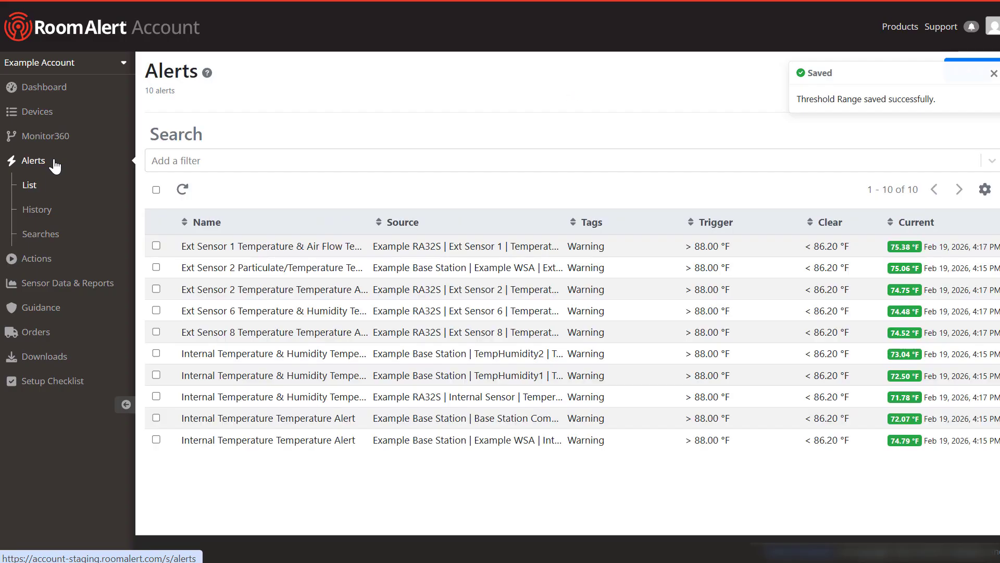